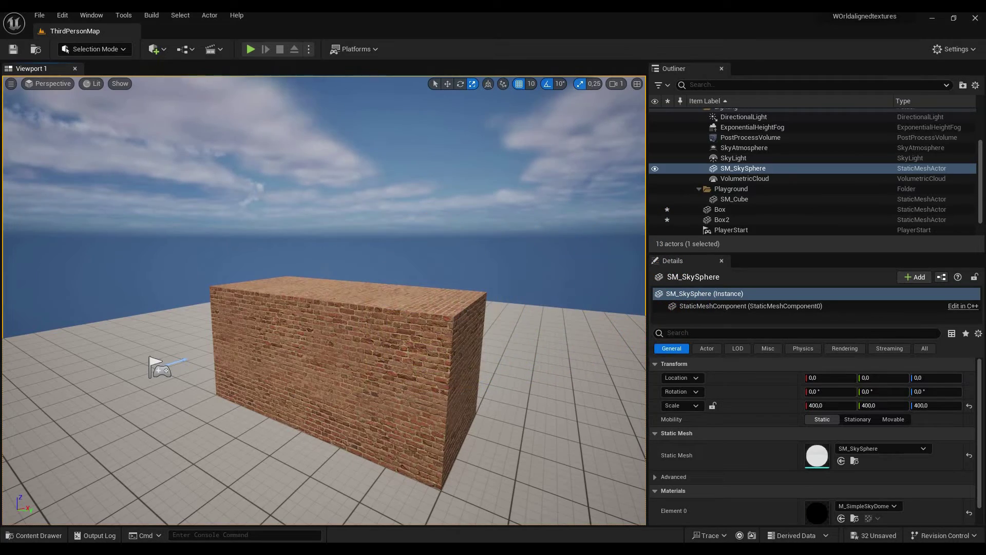
Stretch the Box brick block vertically to a Z scale of 6.
left_click(299, 310)
right_click_drag(295, 294, 329, 313)
key("w")
key("s")
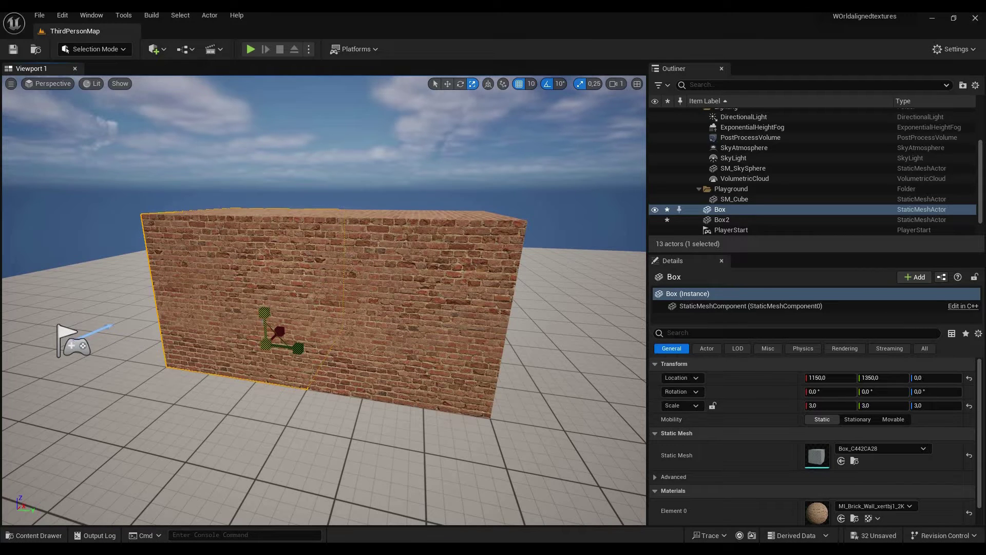
left_click_drag(264, 312, 264, 212)
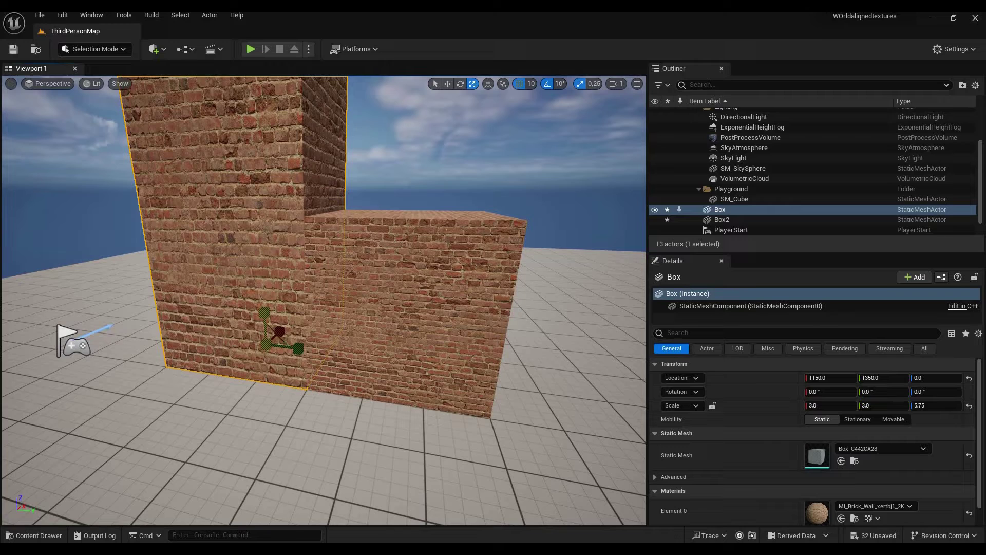
mouse_move(324, 322)
right_mouse_down()
mouse_move(313, 226)
mouse_move(324, 321)
right_mouse_up()
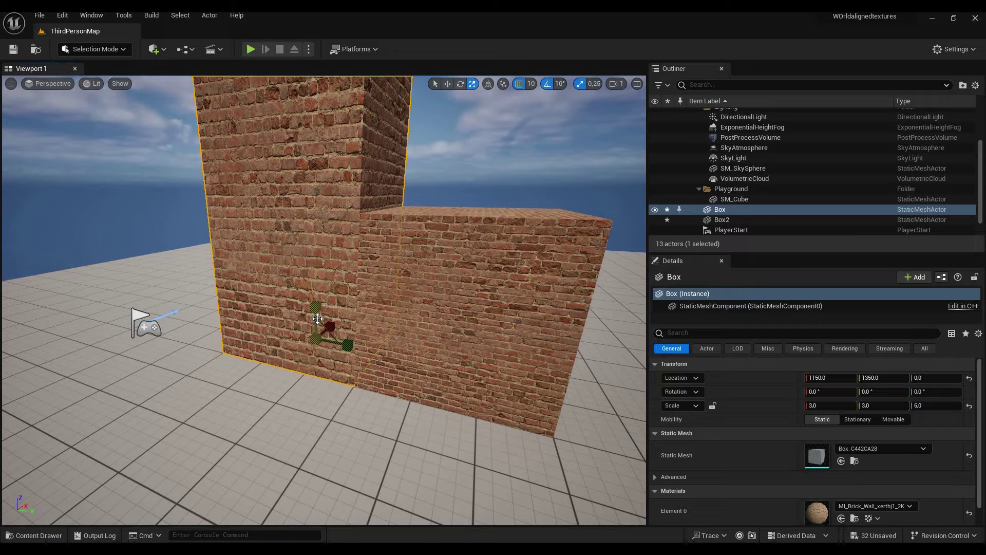
left_click_drag(374, 360, 374, 303)
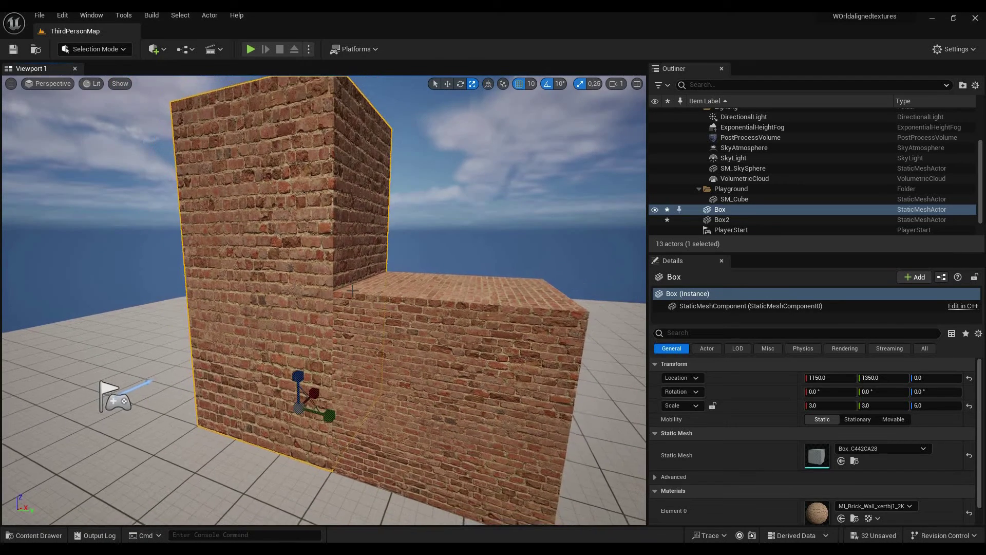
Create a new material named Brick_WA in the Brick_Wall_xertbj1 folder.
key("ctrl+space")
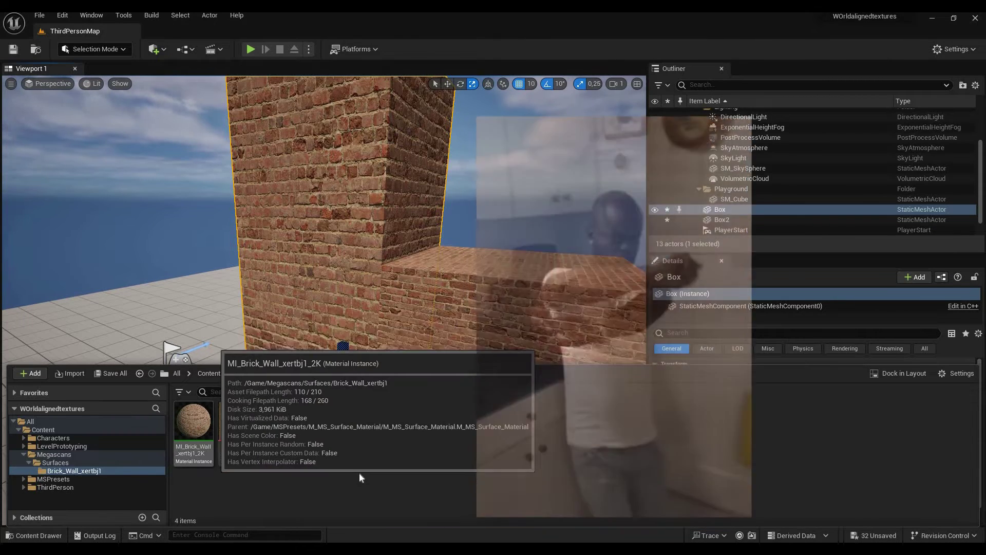
right_click(394, 471)
mouse_move(393, 468)
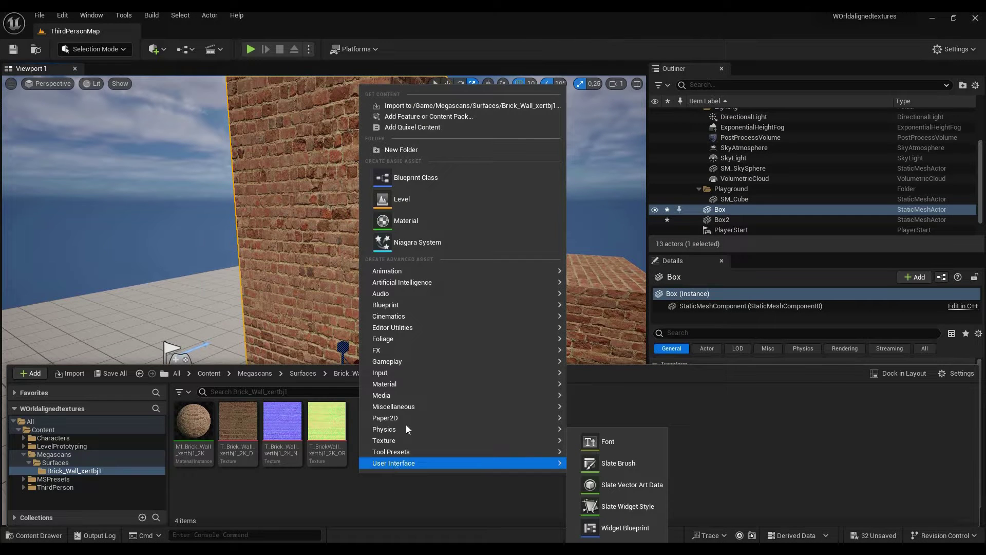
left_click(425, 225)
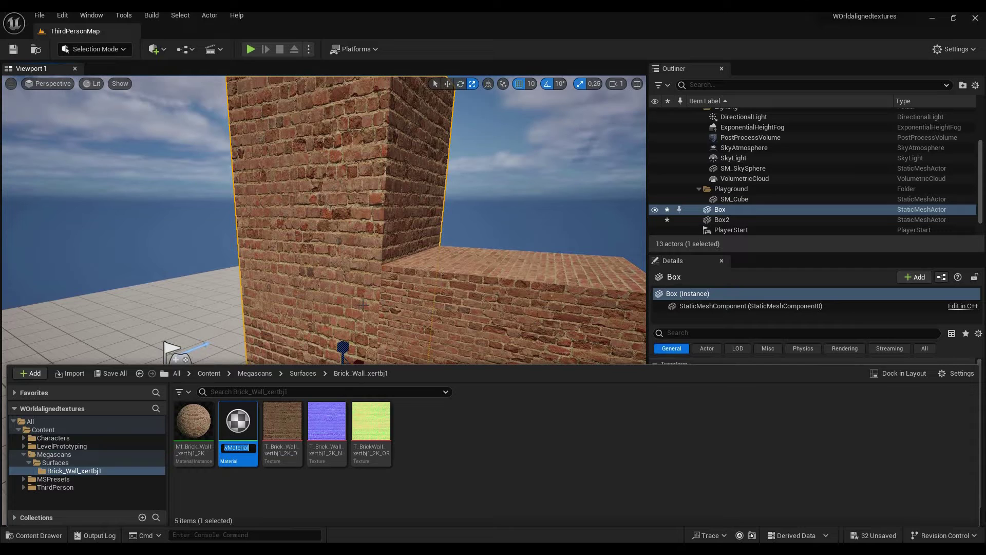
type("Brick_WA")
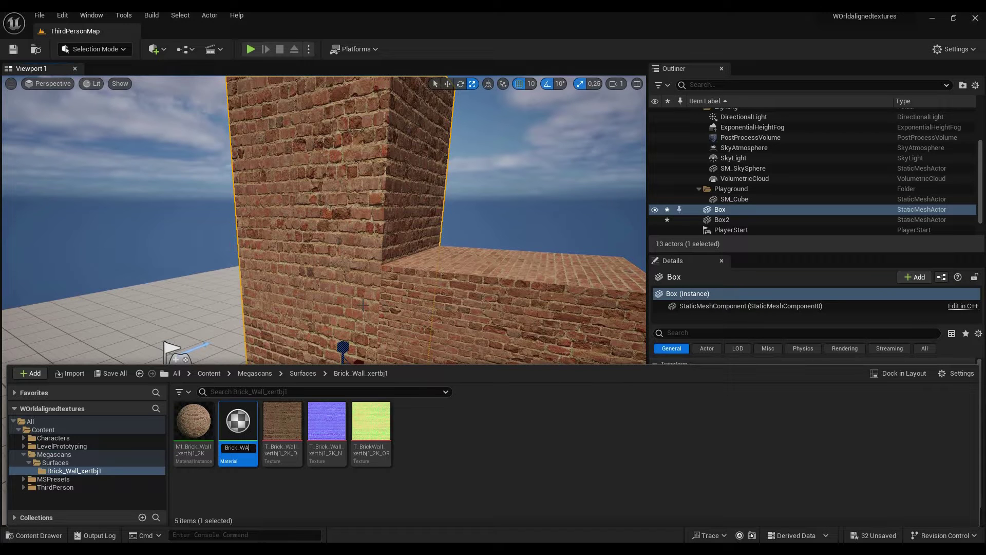
key("Return")
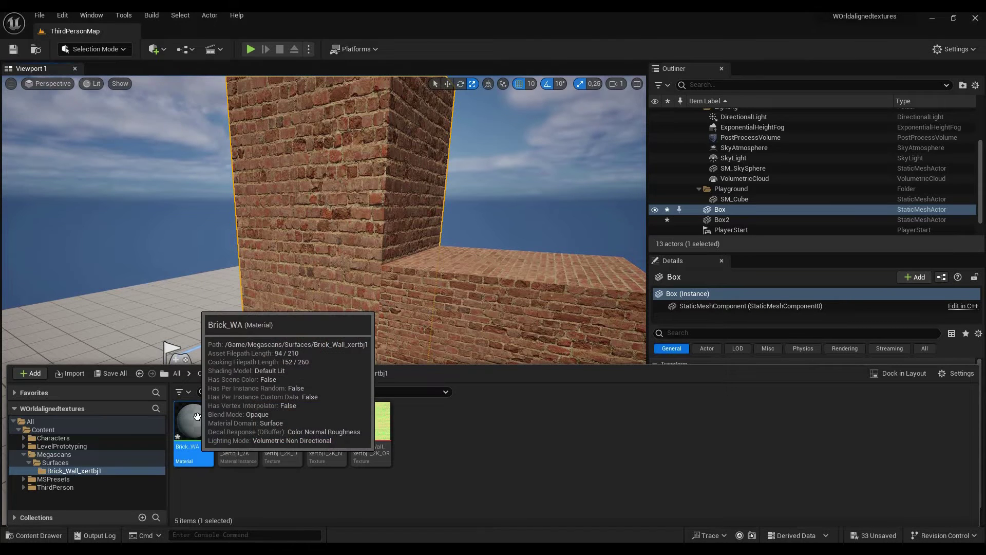
Open the Brick_WA material and add the three brick wall textures to its graph, arranged in a column beside the result node.
double_click(198, 417)
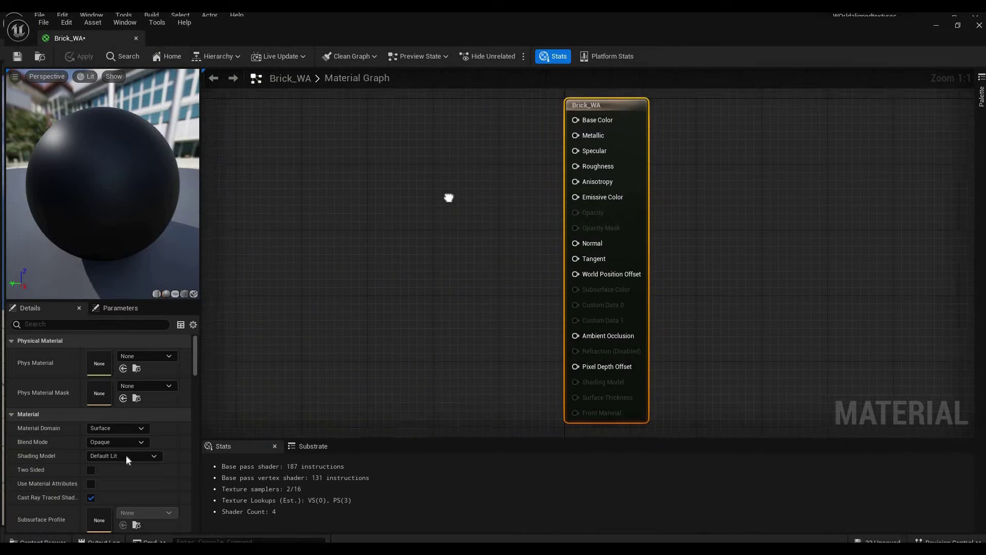
left_click(38, 541)
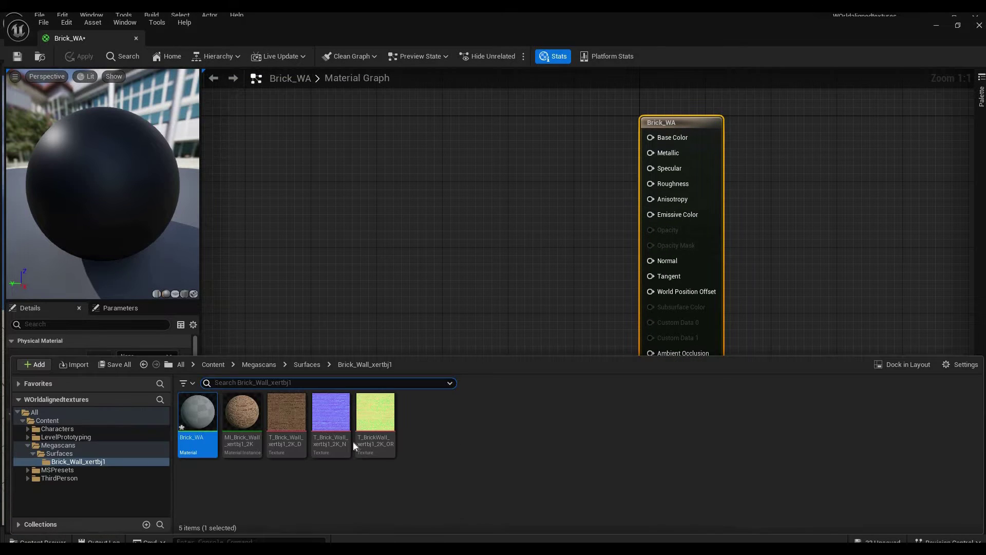
left_click(274, 424)
left_click(379, 431, "shift")
left_click_drag(336, 432, 334, 147)
left_click_drag(411, 249, 366, 380)
left_click_drag(375, 226, 319, 243)
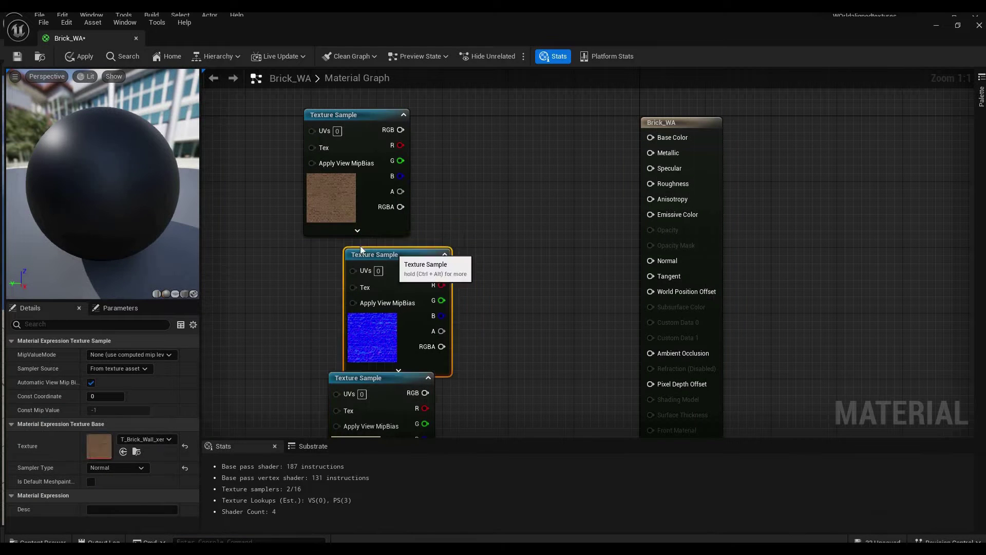
left_click_drag(375, 381, 350, 382)
left_click_drag(358, 232, 421, 220)
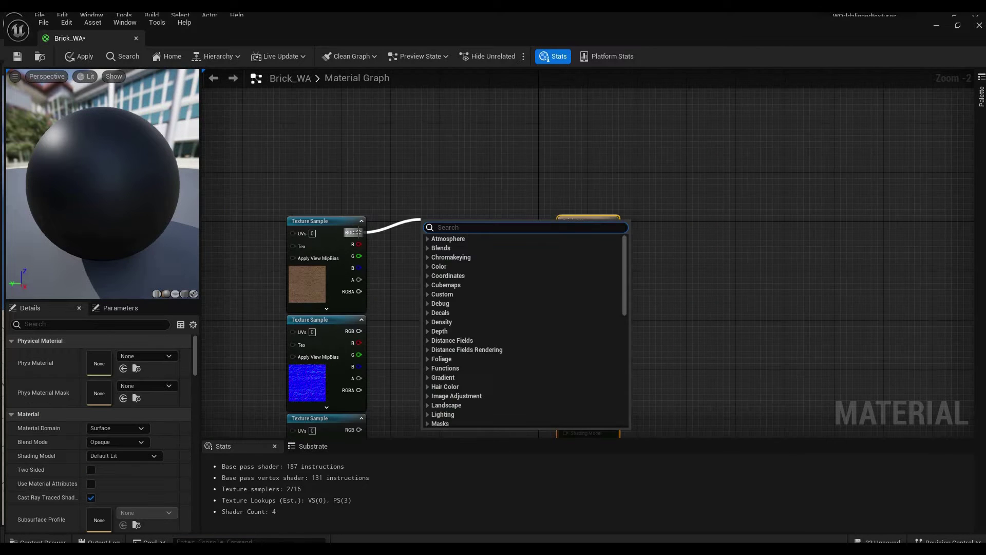
key("Escape")
left_click_drag(359, 232, 565, 231)
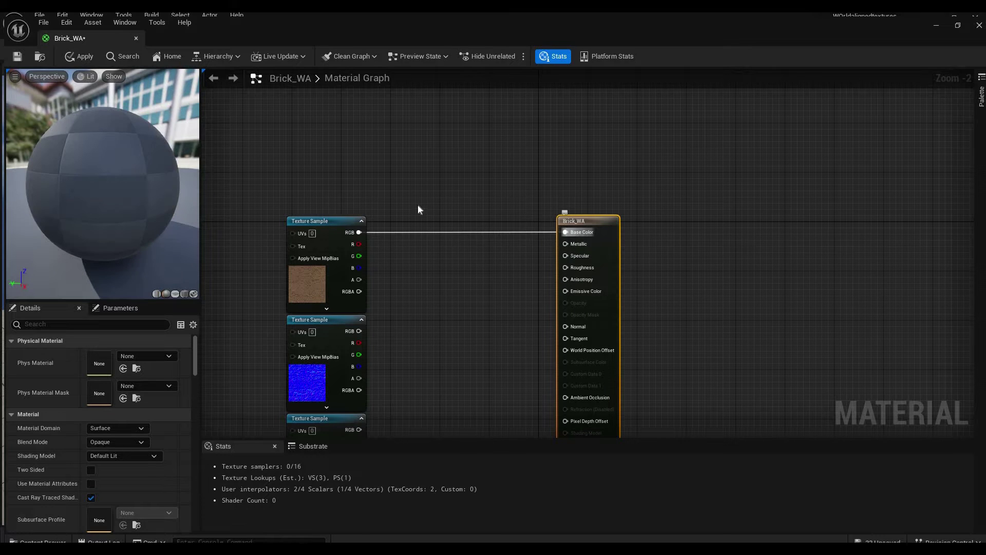
right_click(569, 235)
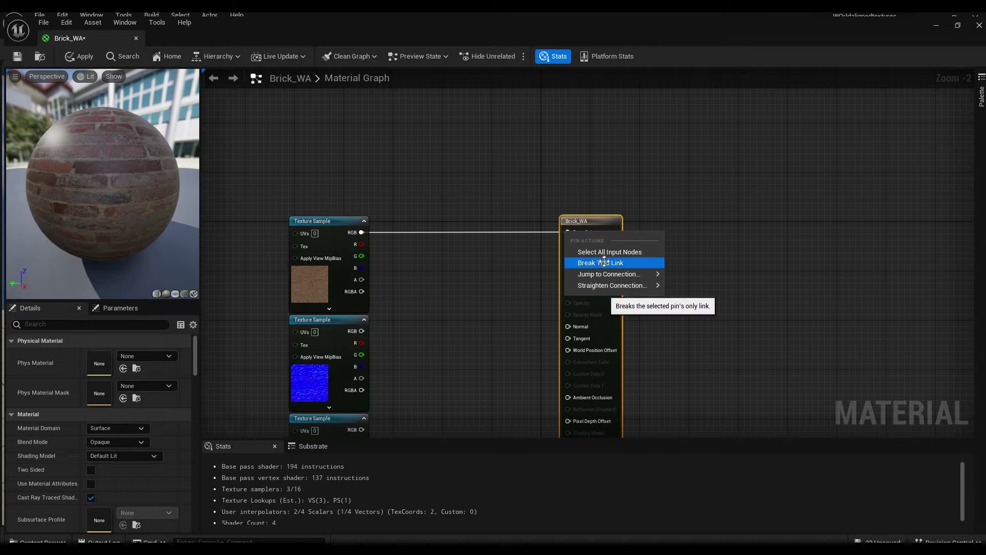
left_click(604, 261)
Add a WorldAlignedTexture node between the texture samples and the material result node.
scroll(461, 218, "down", 2)
right_click(462, 222)
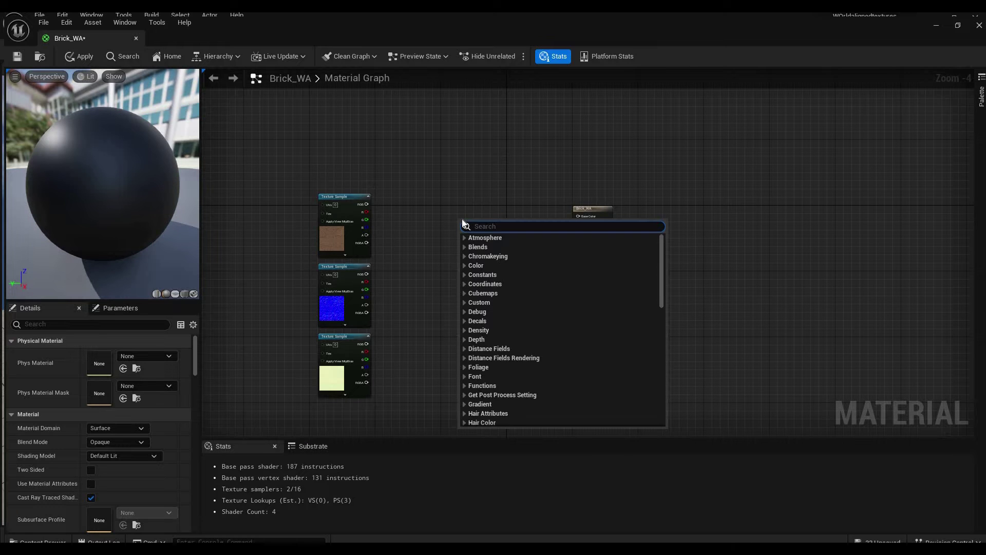
type("worldali")
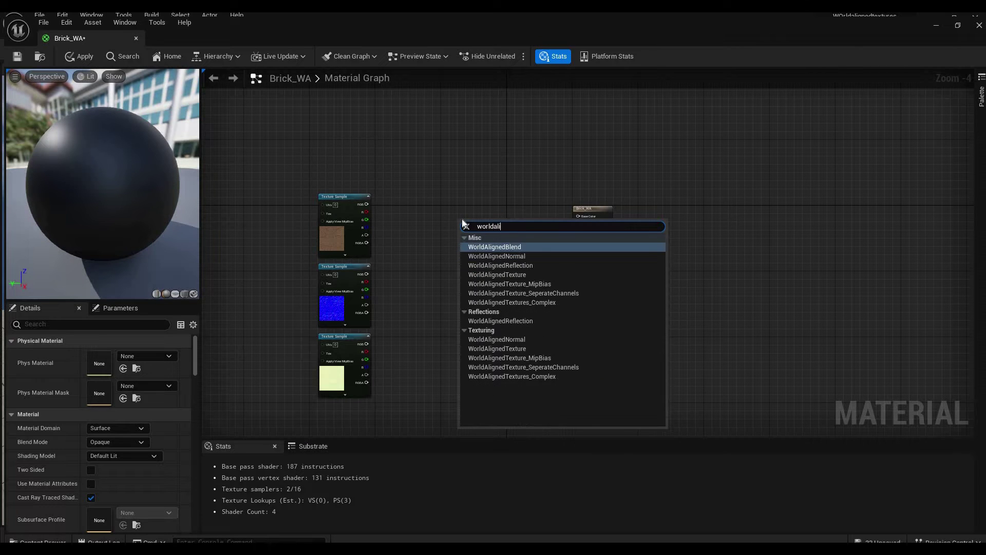
left_click(531, 276)
key("Return")
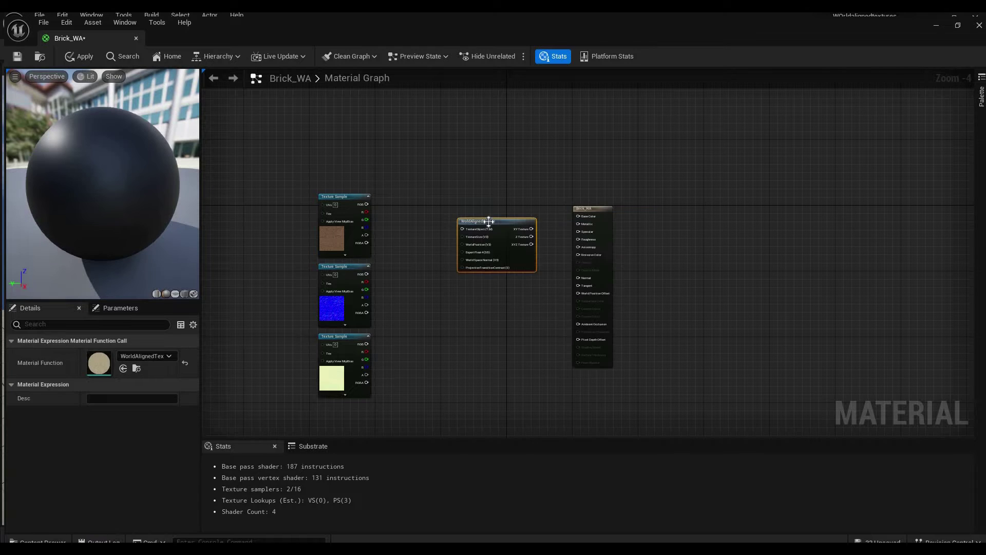
left_click_drag(461, 208, 443, 201)
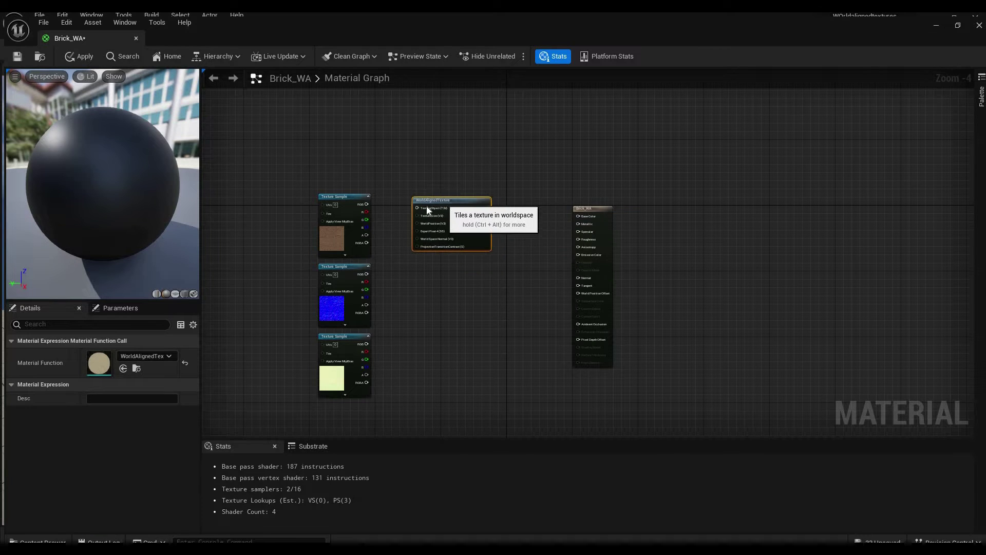
Try to connect the brick colour Texture Sample directly to the TextureObject input of the WorldAlignedTexture node.
scroll(371, 205, "up", 1)
left_click_drag(355, 205, 426, 208)
left_click_drag(355, 201, 430, 207)
left_click(345, 197)
left_click_drag(356, 202, 444, 200)
left_click(444, 198)
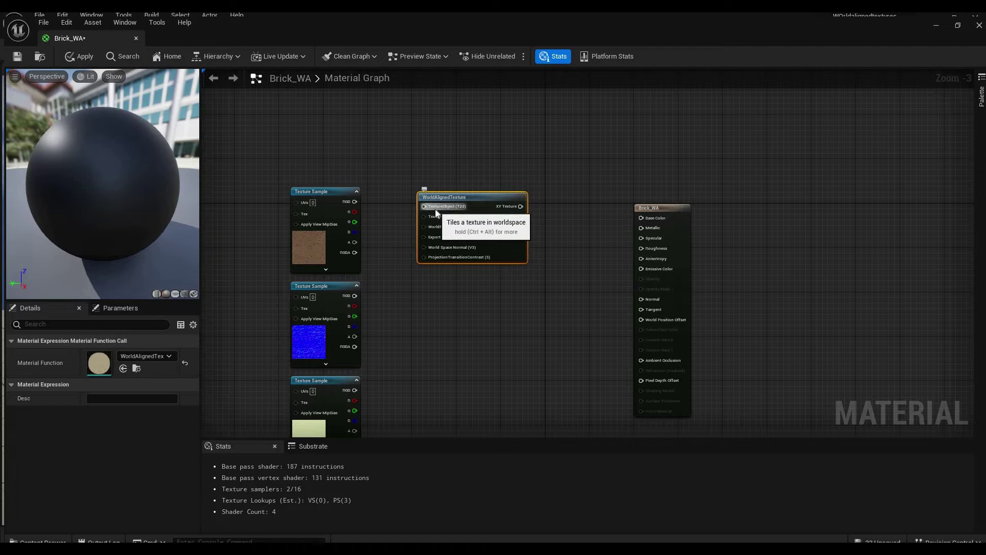
Convert the brick colour Texture Sample to a texture object and connect it to the WorldAlignedTexture node's TextureObject input.
left_click(330, 194)
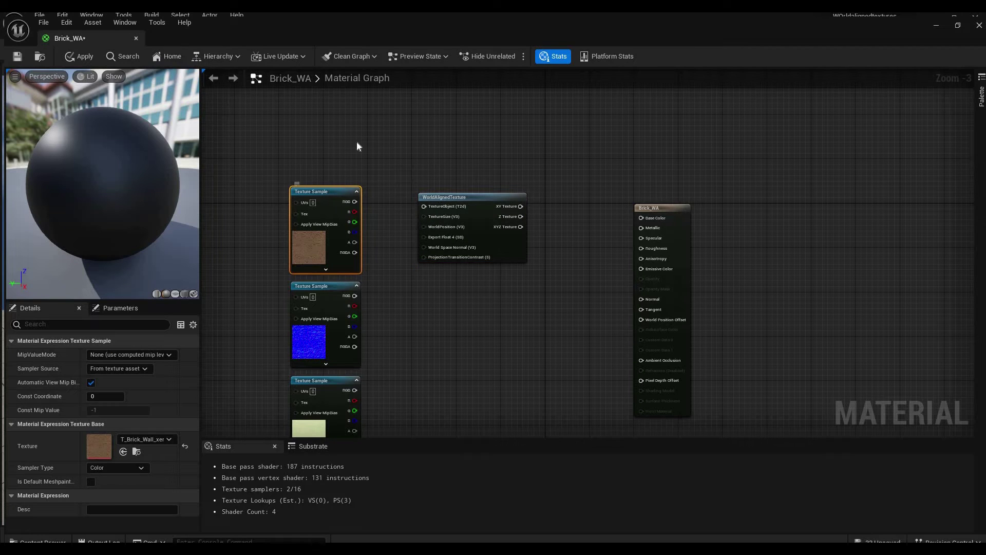
right_click(330, 194)
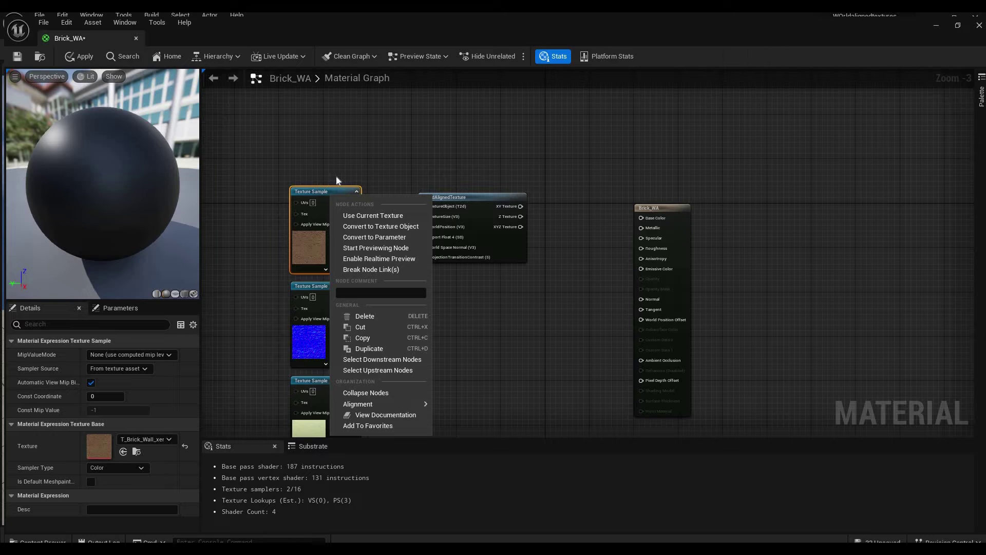
left_click(386, 227)
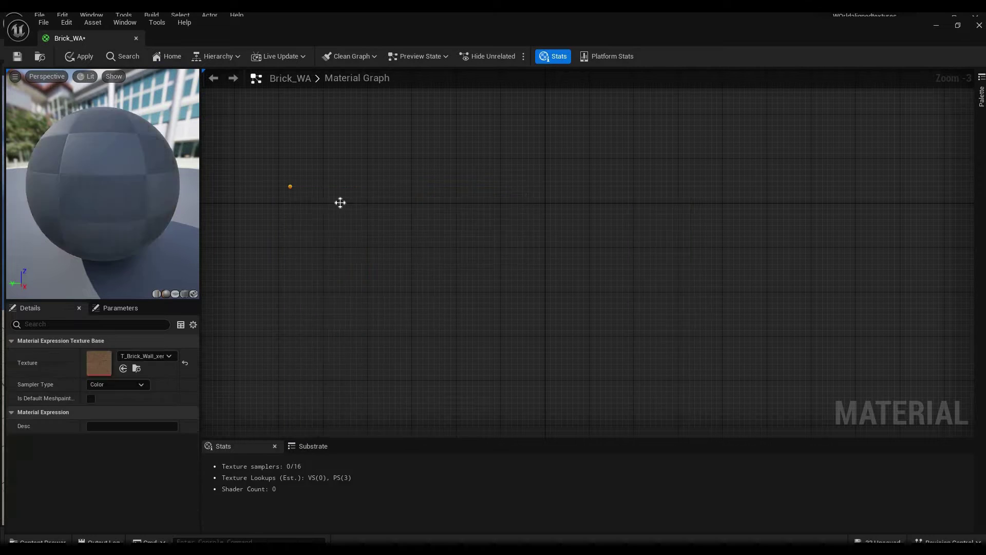
left_click_drag(334, 201, 424, 206)
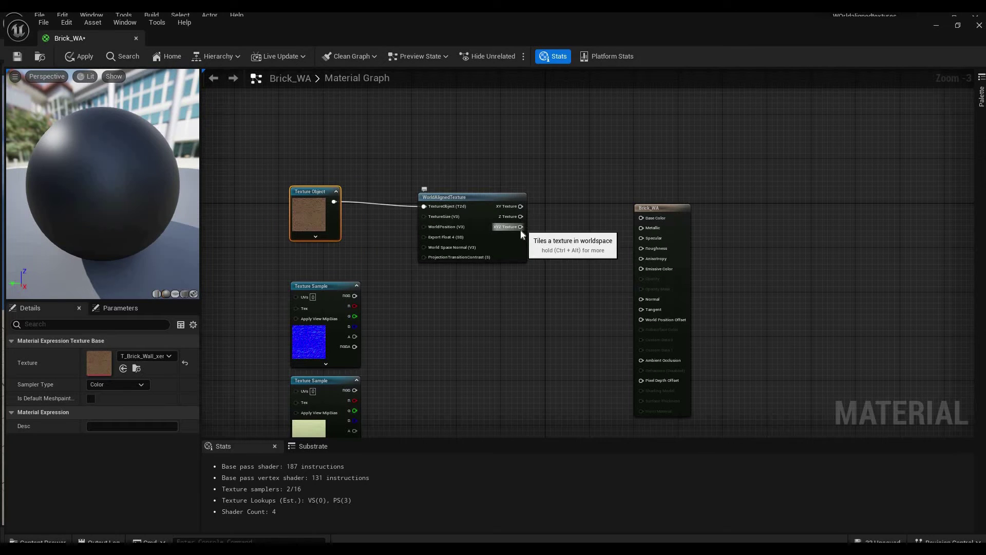
Connect the WorldAlignedTexture node's XYZ Texture output to Base Color and align the Texture Object and WorldAlignedTexture nodes higher in the graph.
left_click(523, 229)
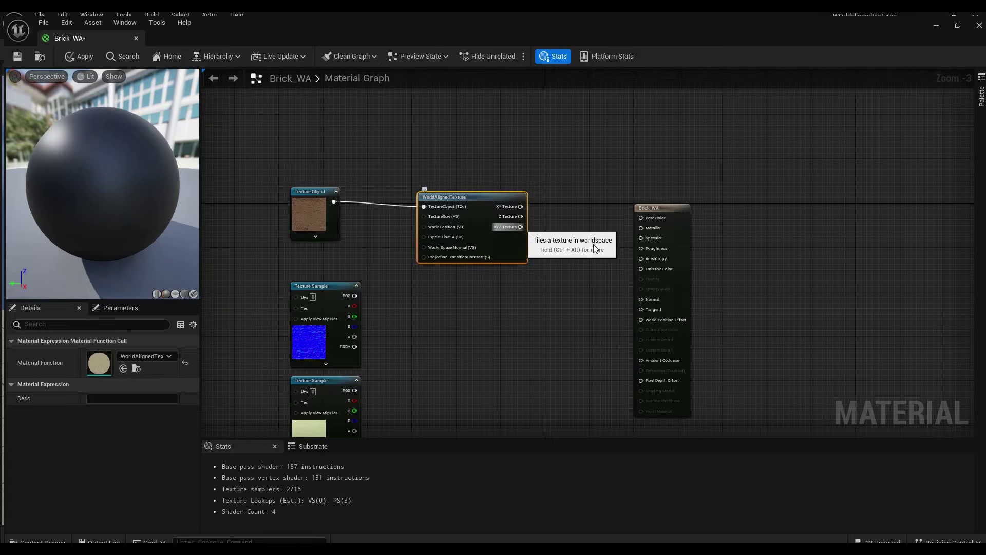
left_click_drag(520, 227, 642, 218)
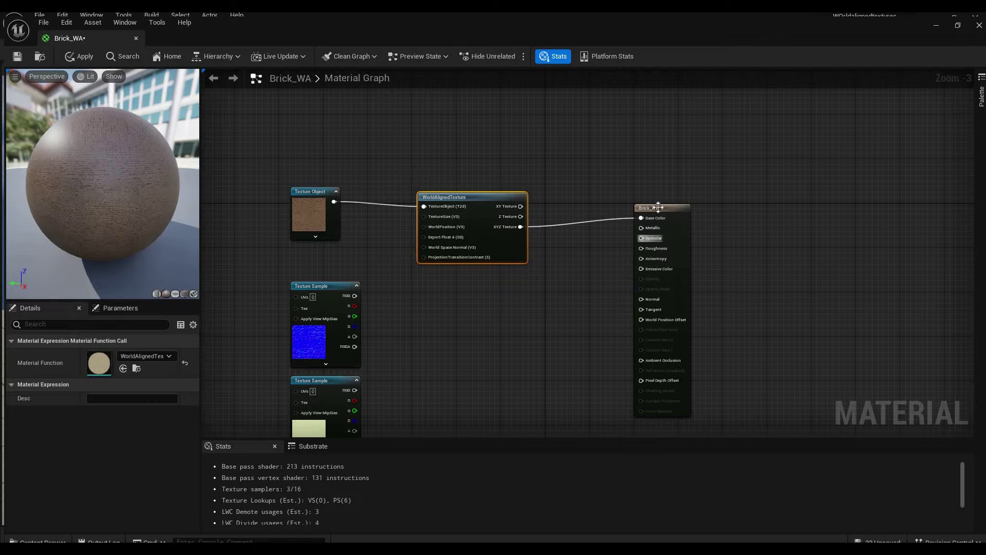
left_click_drag(58, 174, 144, 154)
left_click_drag(133, 190, 152, 183)
left_click_drag(309, 192, 353, 159)
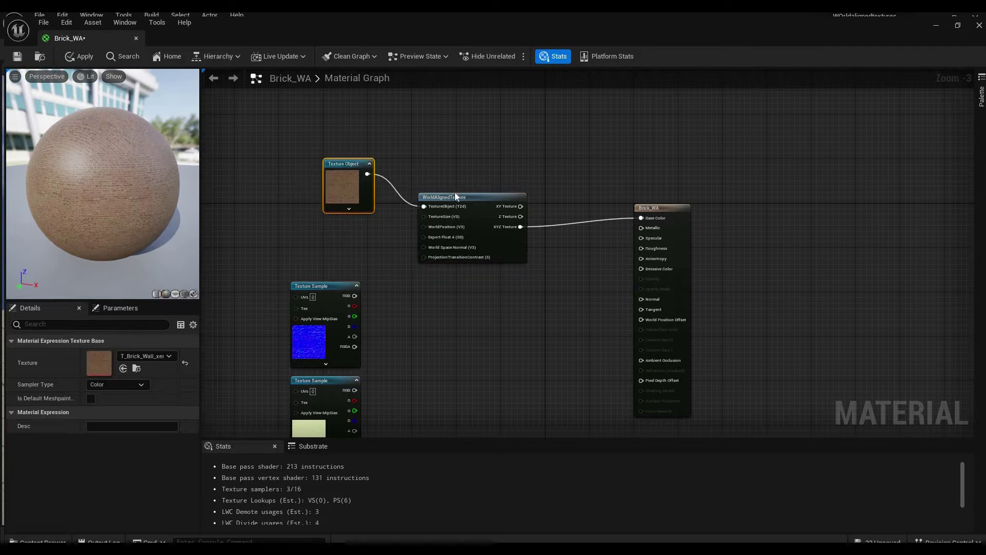
left_click_drag(453, 197, 470, 158)
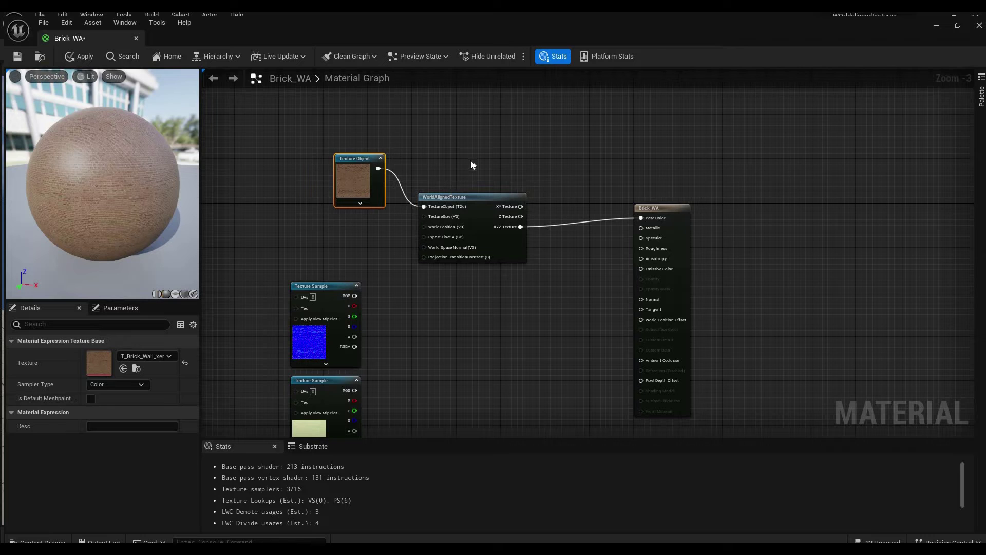
Add a scalar parameter named Tiling below the Texture Object and set its default value to 270.
right_click(305, 222)
type("scala")
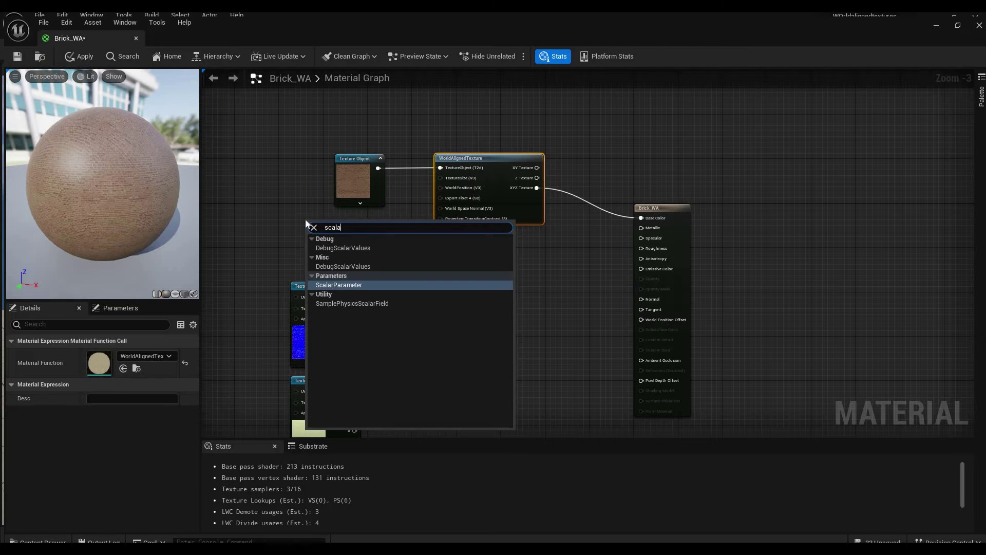
key("Return")
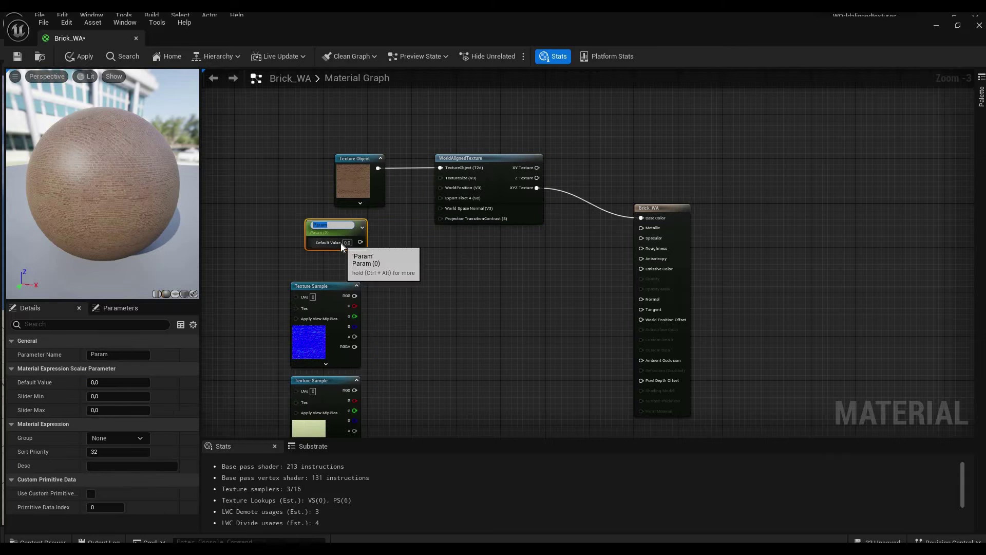
type("Tiling")
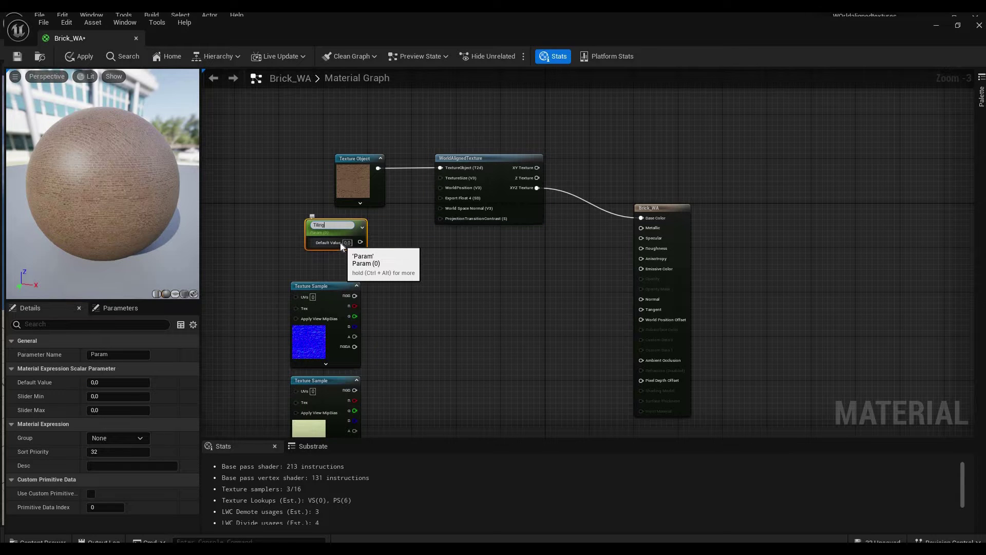
left_click(345, 251)
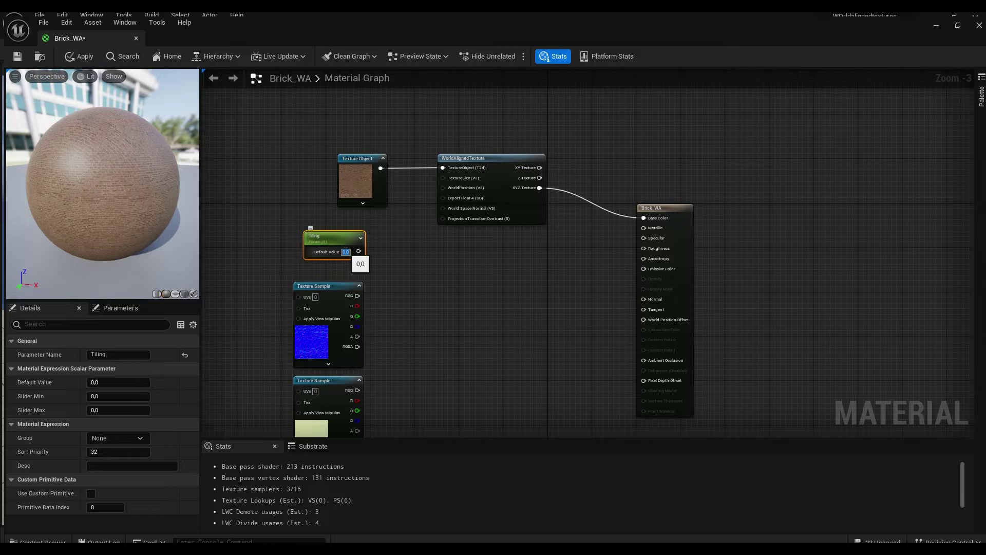
type("270")
left_click(374, 258)
Connect the Tiling parameter to the WorldAlignedTexture node's TextureSize input and inspect the brick pattern on the preview sphere.
left_click_drag(364, 251, 445, 181)
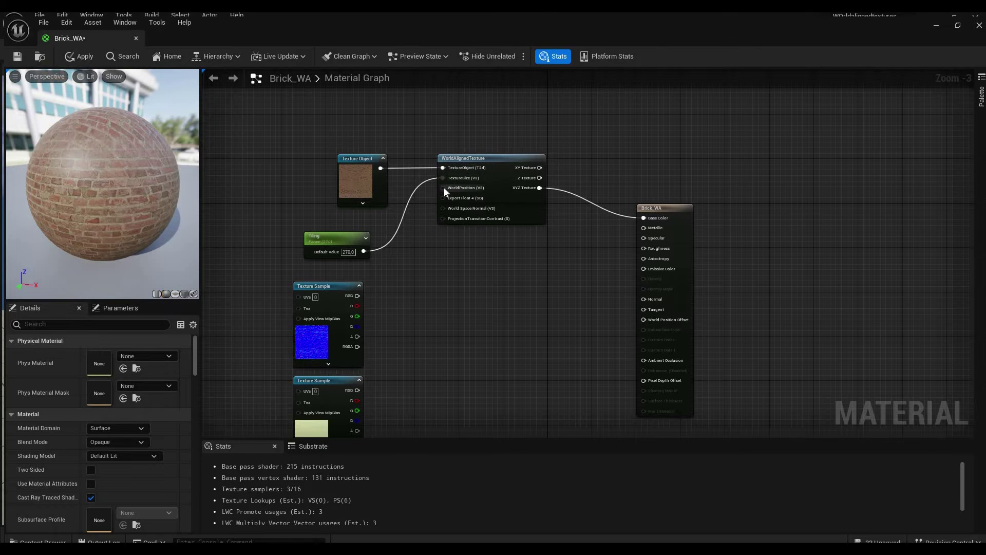
mouse_move(120, 162)
left_mouse_down()
mouse_move(144, 159)
mouse_move(59, 167)
mouse_move(102, 163)
left_mouse_up()
left_click_drag(175, 159, 191, 160)
left_click_drag(51, 270, 160, 244)
left_click_drag(80, 251, 138, 251)
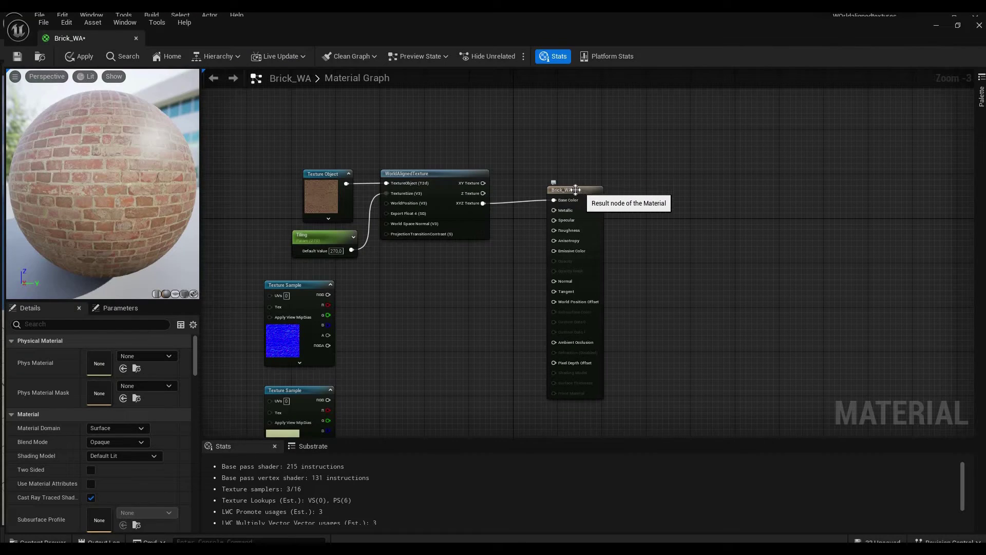
Convert the blue normal map Texture Sample to a texture object.
left_click(301, 284)
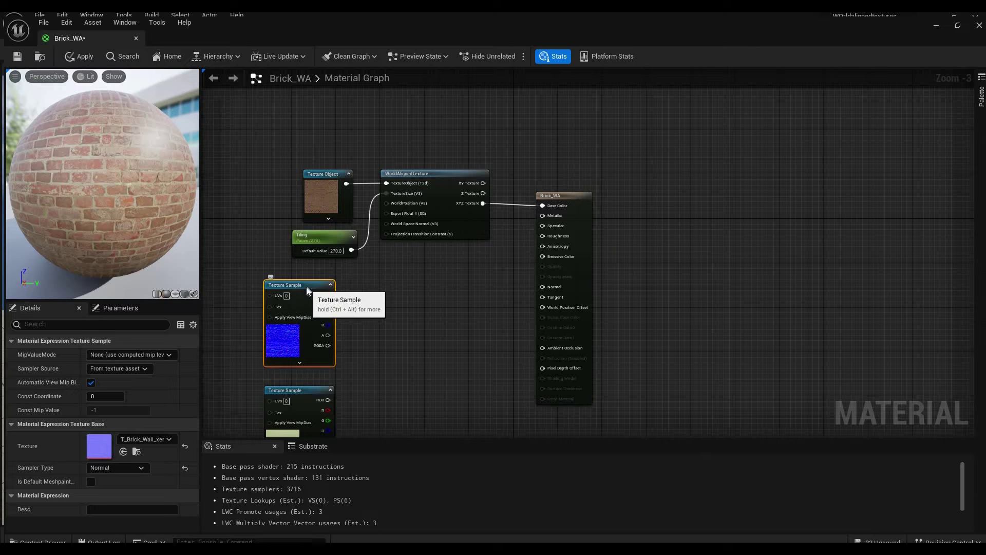
right_click(306, 287)
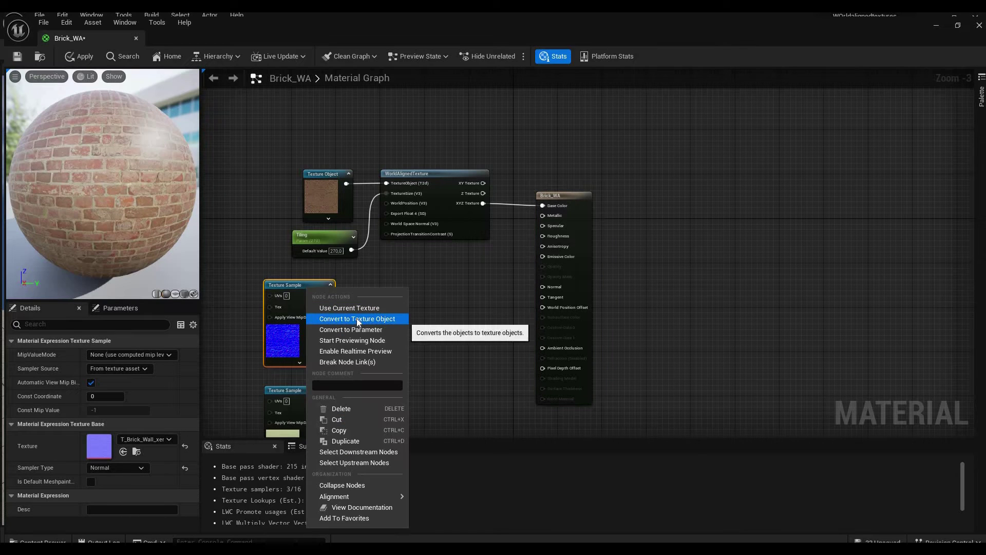
left_click(356, 319)
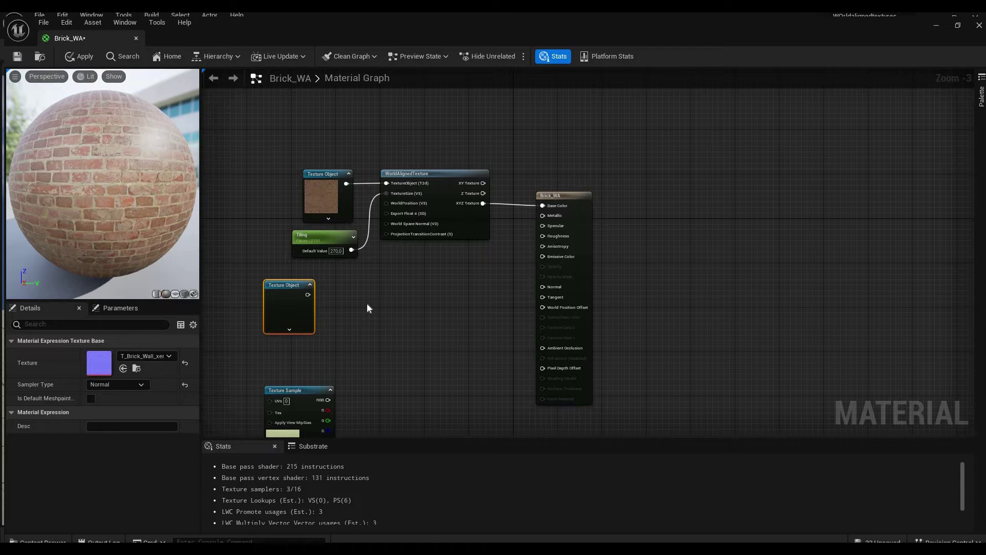
Add a WorldAlignedNormal node and connect the normal map Texture Object to its TextureObject input.
right_click(367, 305)
type("worldal")
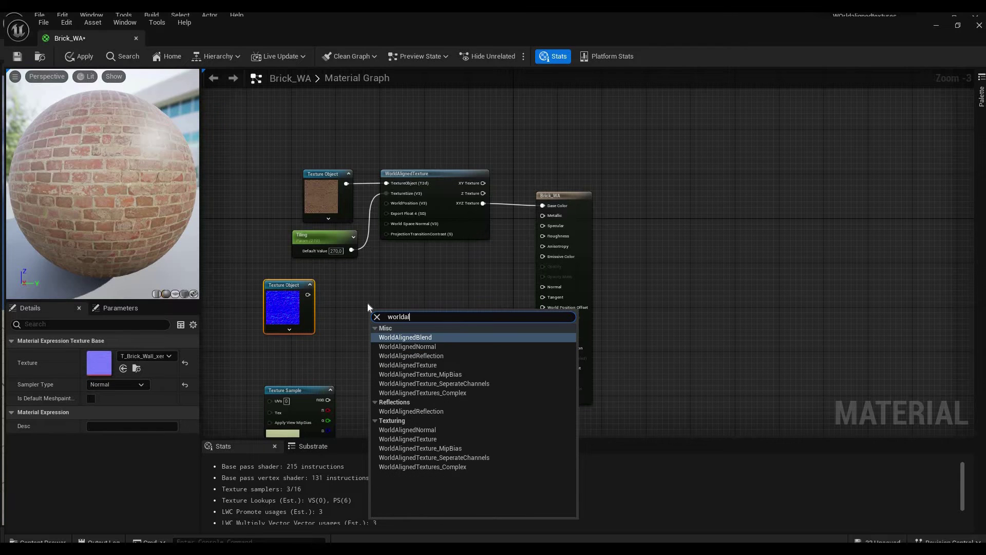
left_click(438, 346)
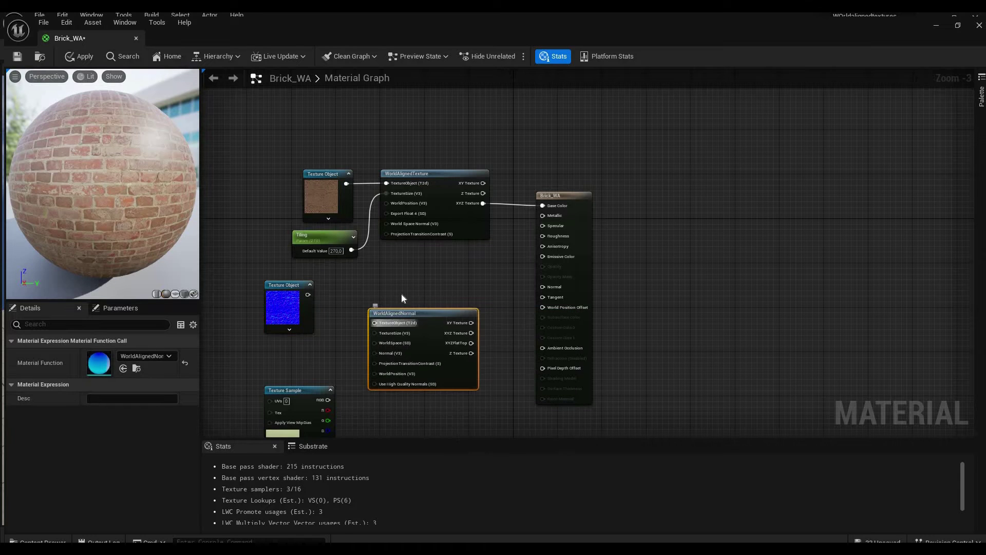
left_click_drag(307, 296, 372, 303)
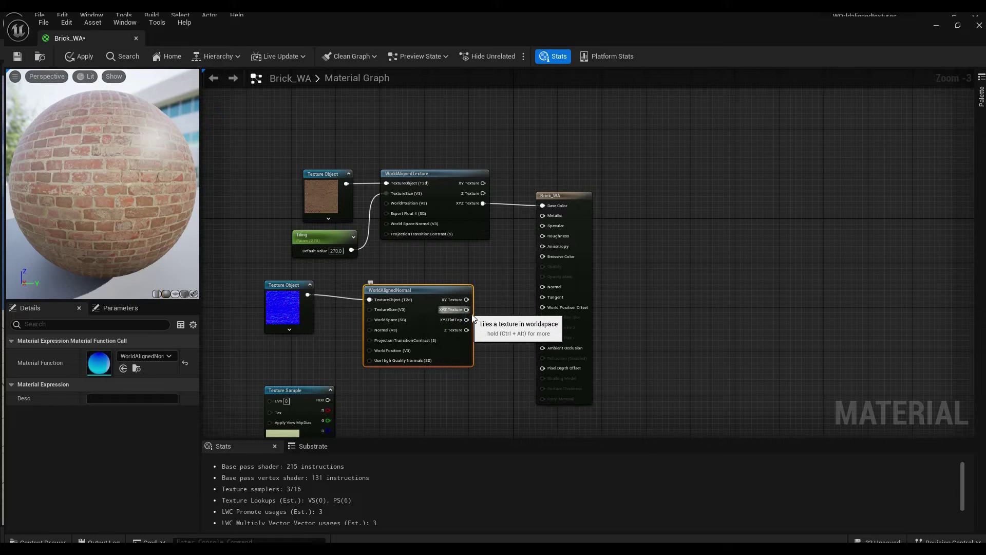
Connect the WorldAlignedNormal node's XYZ Texture output to the material's Normal and the Tiling parameter to its TextureSize input.
left_click_drag(467, 310, 544, 287)
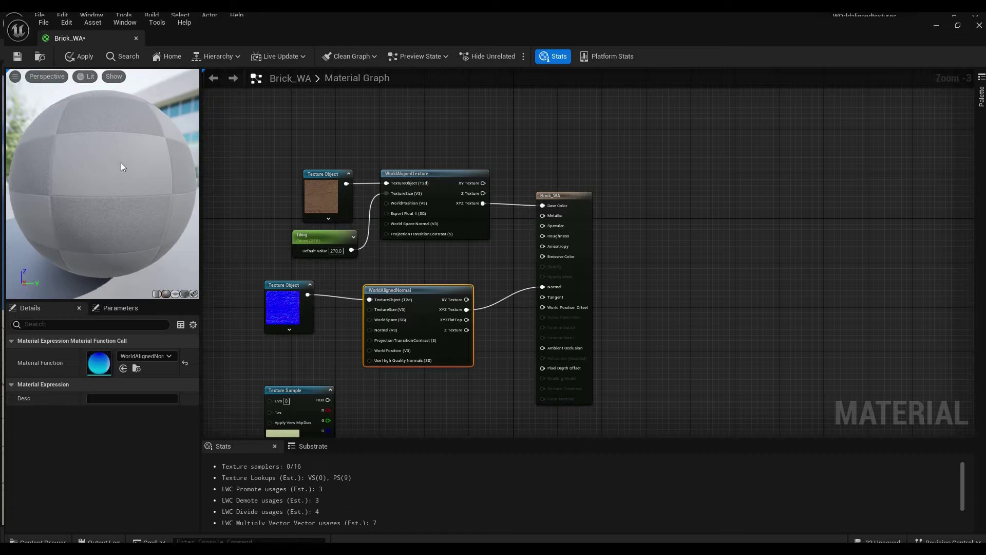
mouse_move(136, 156)
left_mouse_down()
mouse_move(87, 164)
mouse_move(136, 156)
left_mouse_up()
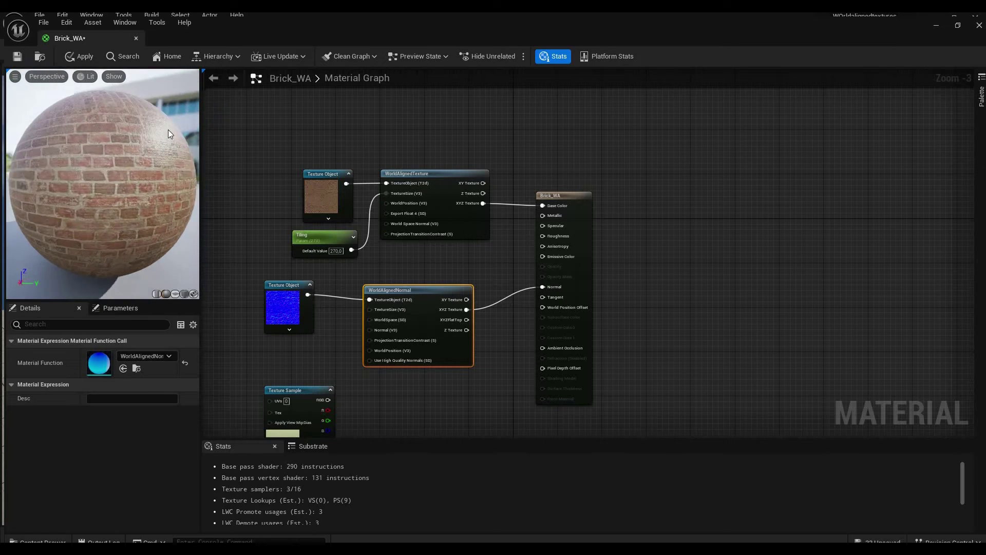
scroll(168, 129, "up", 5)
scroll(149, 149, "down", 5)
left_click_drag(351, 250, 371, 309)
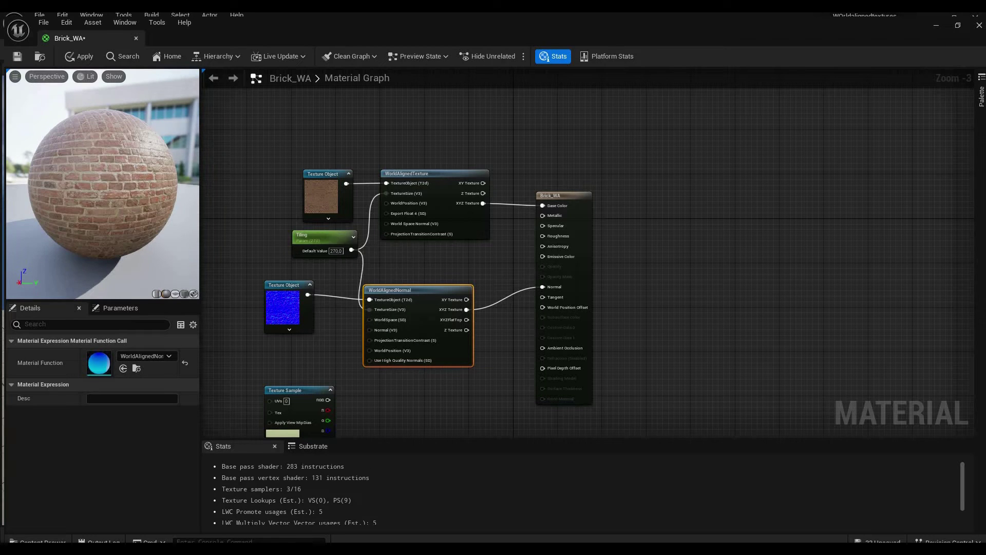
left_click_drag(110, 177, 154, 178)
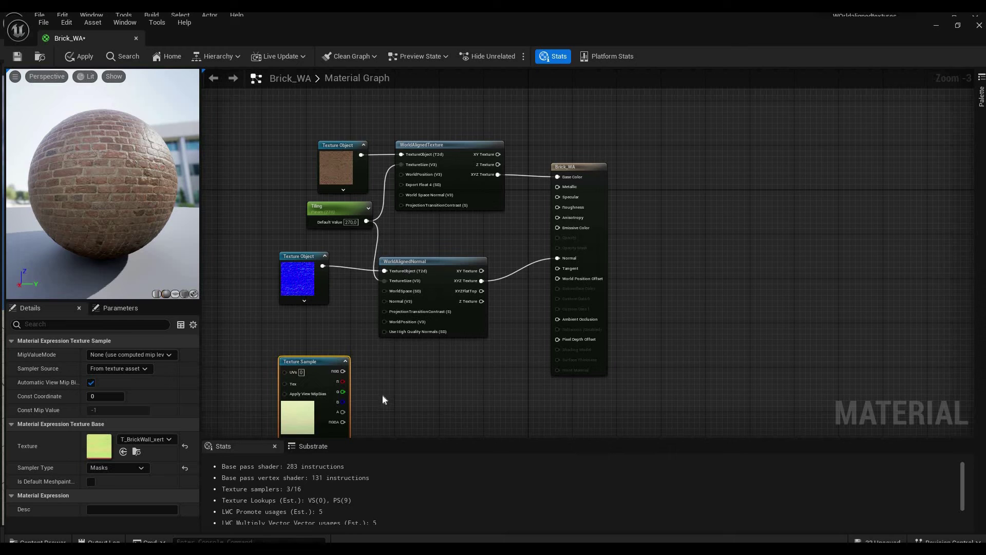
Reposition the mask Texture Sample at the bottom of the graph and move WorldAlignedNormal up beneath the WorldAlignedTexture node.
right_click_drag(384, 399, 431, 344)
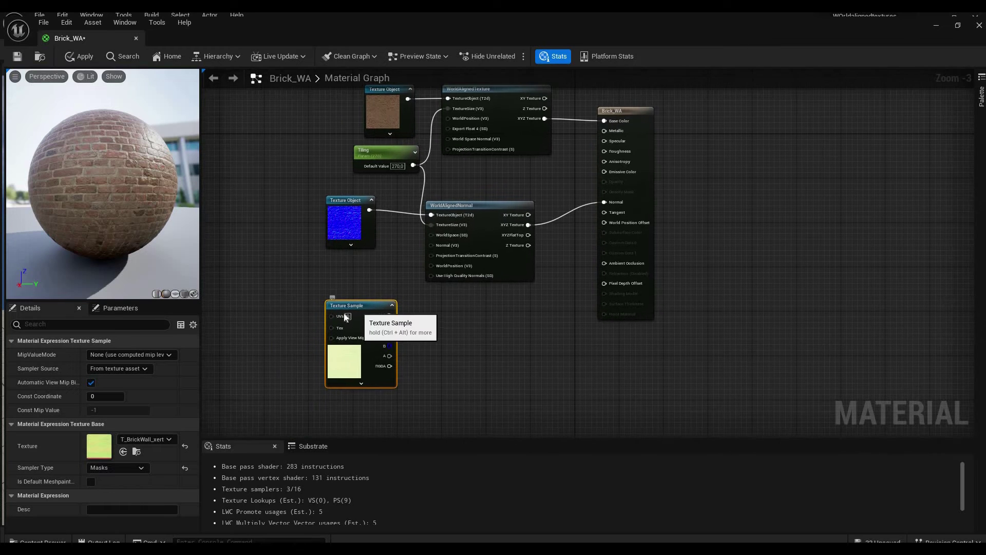
left_click_drag(356, 307, 397, 310)
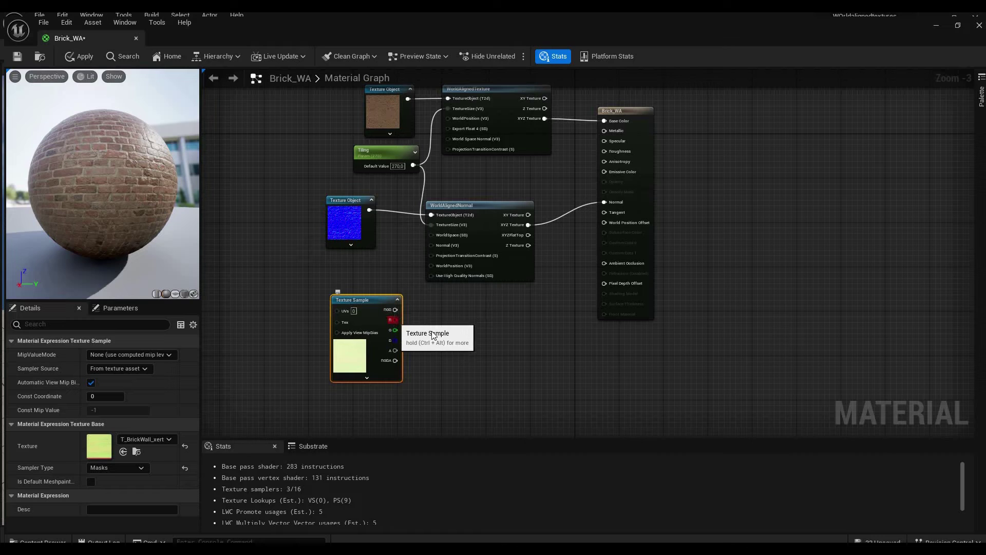
left_click_drag(395, 319, 556, 301)
left_click_drag(582, 193, 452, 323)
left_click(387, 353)
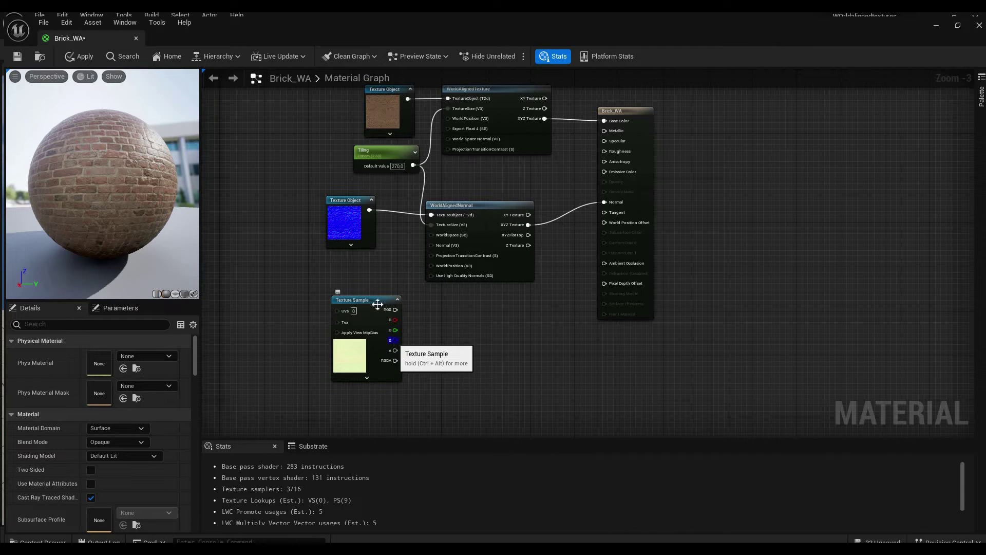
left_click_drag(375, 304, 347, 299)
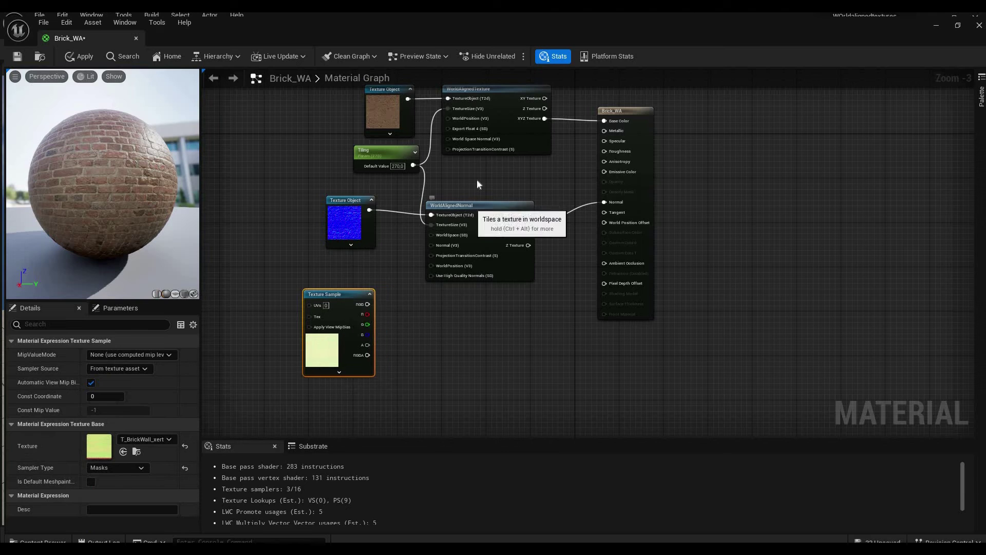
left_click_drag(470, 207, 480, 174)
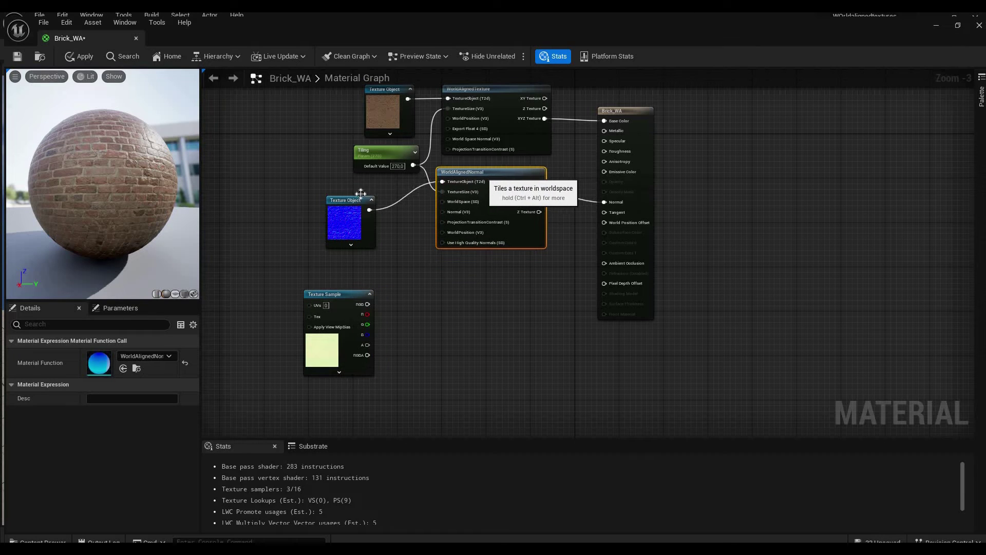
Add a WorldAlignedTexture_SeperateChannels node and place it beside the mask Texture Sample.
right_click(438, 298)
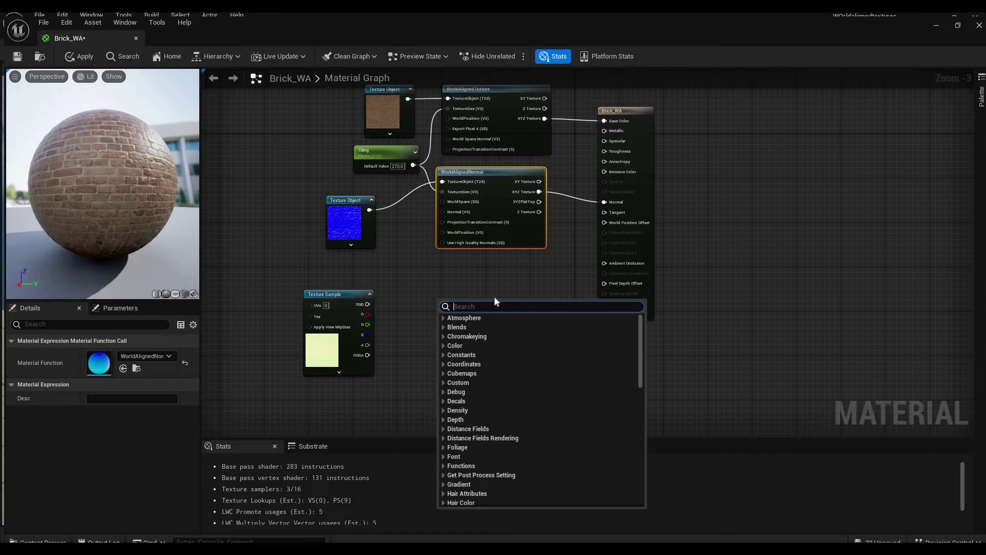
type("worldali")
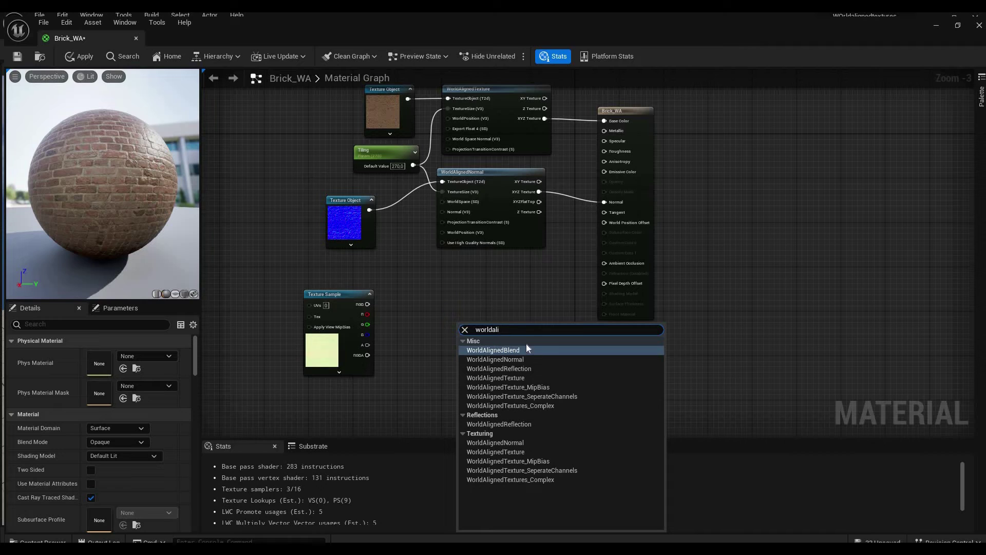
left_click(528, 396)
left_click_drag(514, 328, 483, 297)
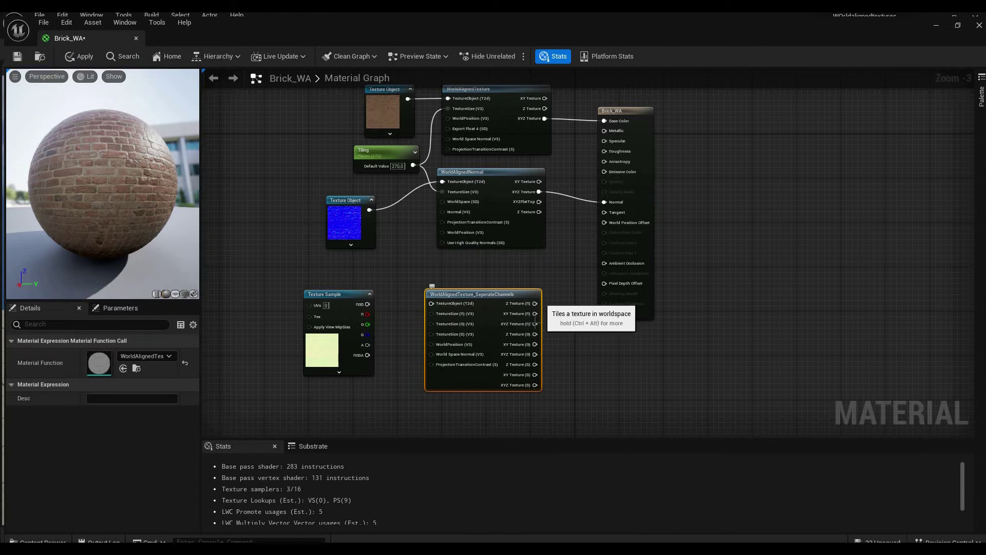
Convert the mask Texture Sample to a texture object, wiring it and Tiling into the separate-channels node's TextureObject and TextureSize (R) inputs.
left_click(337, 332)
right_click(344, 293)
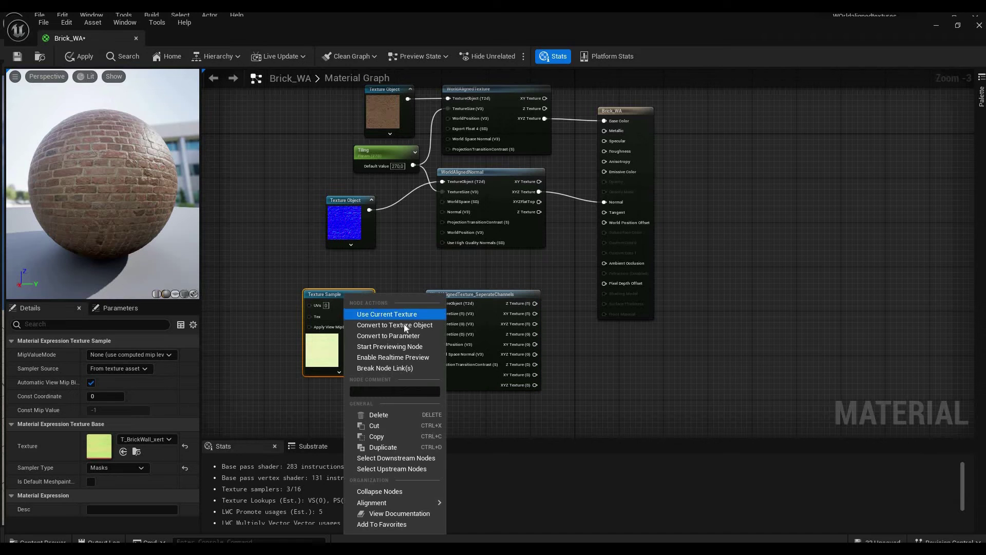
left_click(400, 325)
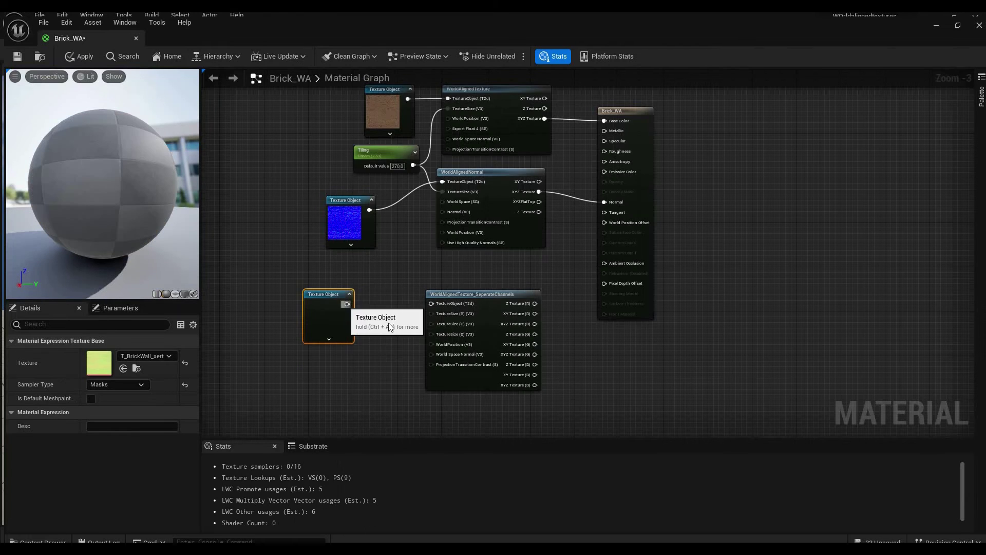
left_click_drag(346, 304, 431, 303)
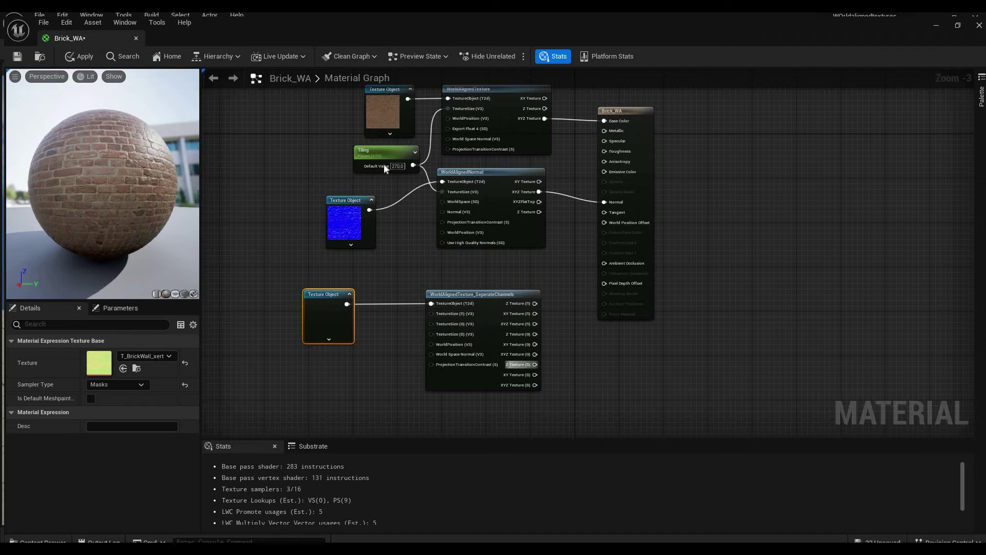
left_click_drag(413, 165, 432, 313)
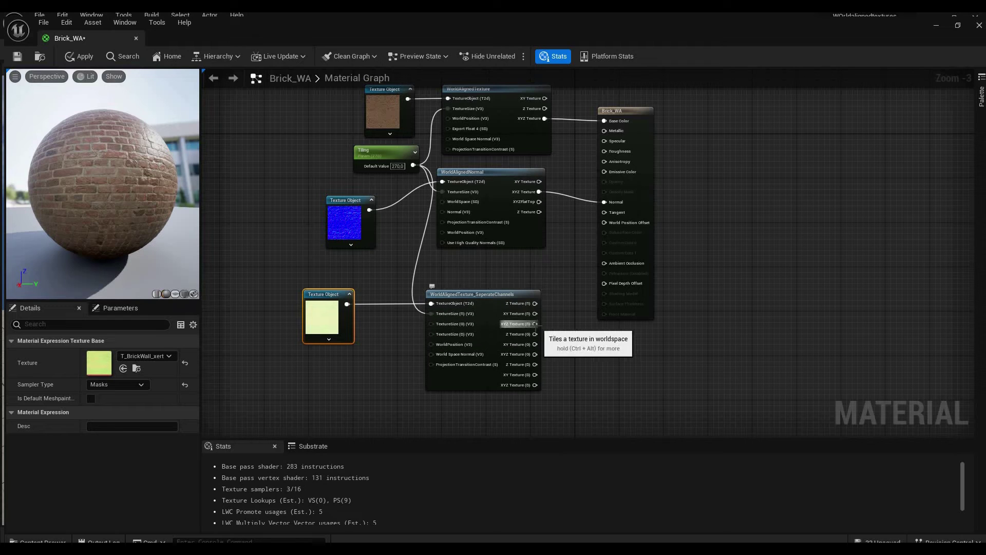
Connect the separate-channels node's XYZ Texture outputs: R to Ambient Occlusion, G to Roughness and B to Pixel Depth Offset.
left_click_drag(534, 325, 604, 263)
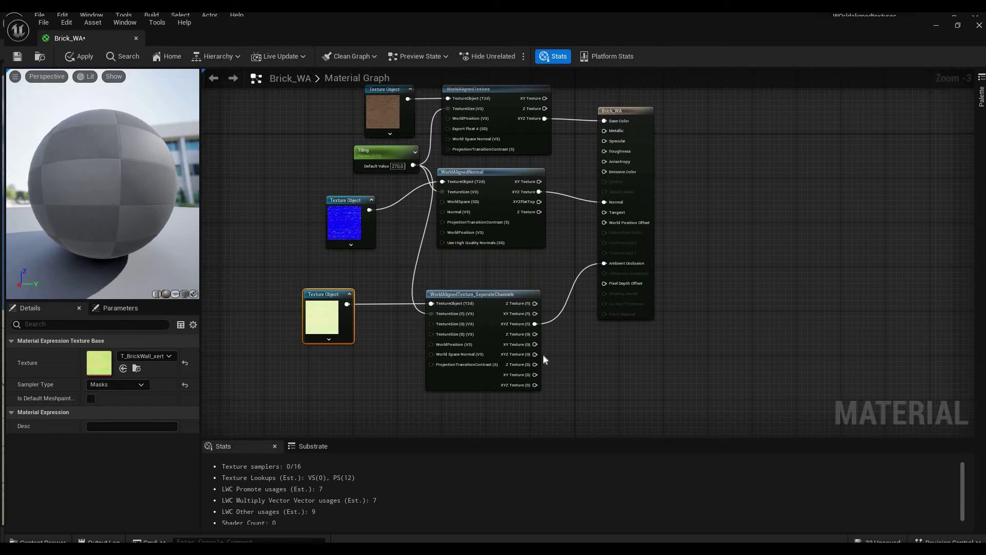
left_click_drag(535, 354, 604, 151)
left_click_drag(535, 384, 605, 290)
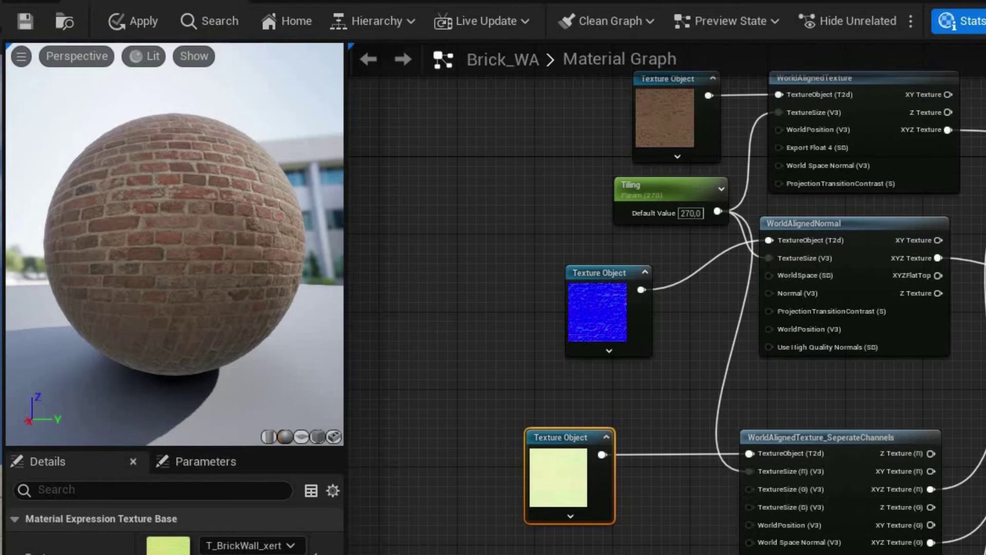
Inspect the brick surface on the preview sphere from several angles and save the Brick_WA material.
left_click_drag(174, 226, 177, 277)
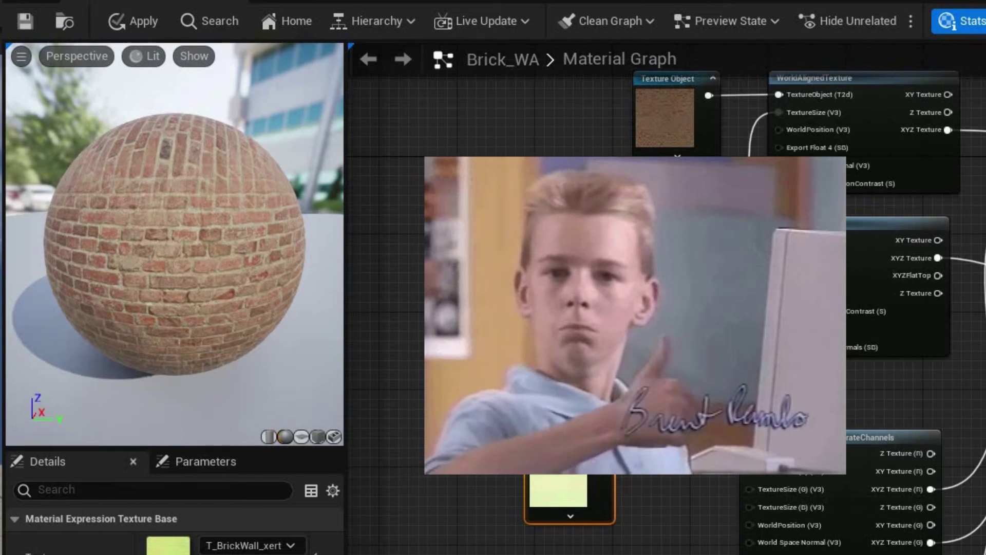
left_click_drag(177, 234, 208, 233)
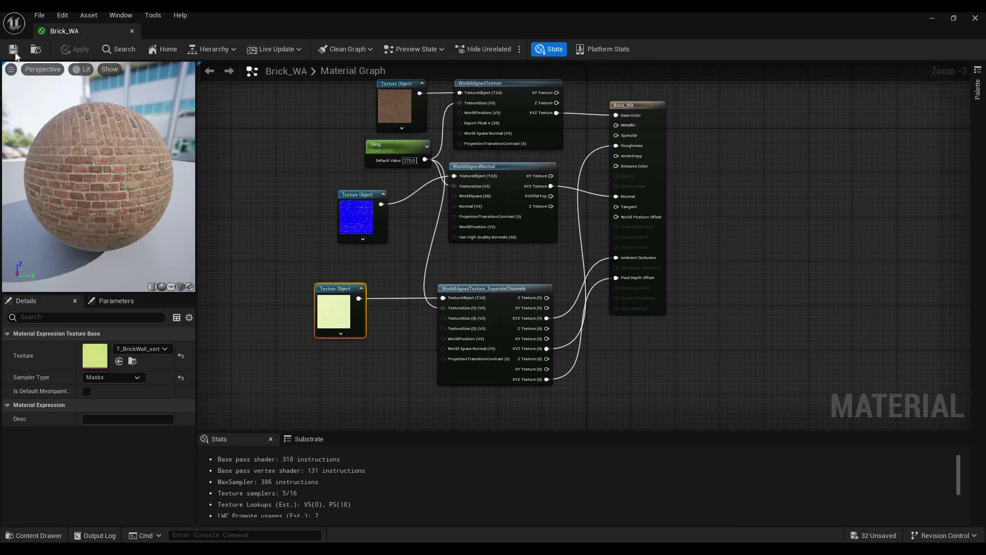
left_click(15, 53)
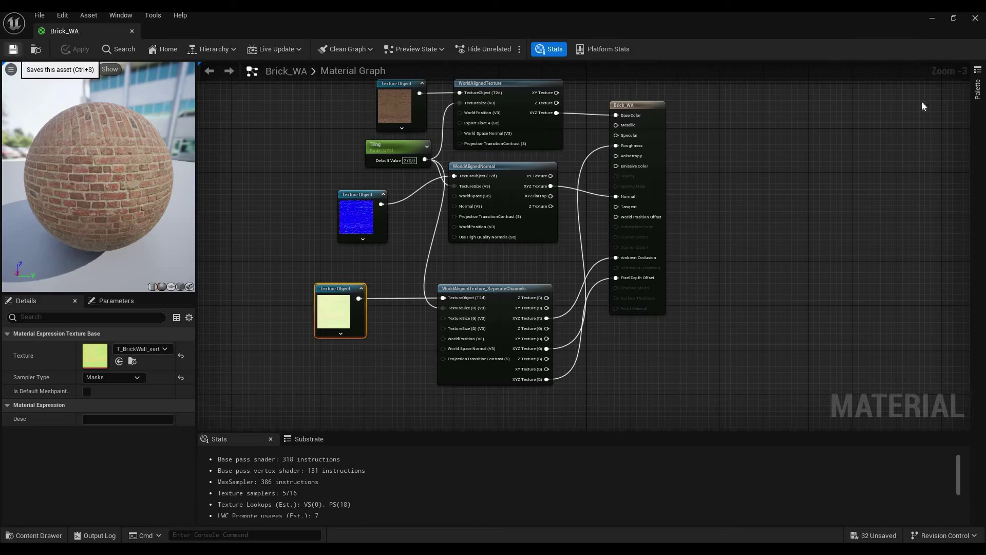
left_click(934, 20)
Assign the Brick_WA material to Element 0 of the tall box in the level.
mouse_move(568, 213)
right_mouse_down()
mouse_move(545, 216)
mouse_move(568, 214)
mouse_move(555, 216)
right_mouse_up()
key("Delete")
left_click(555, 256)
left_click(359, 256)
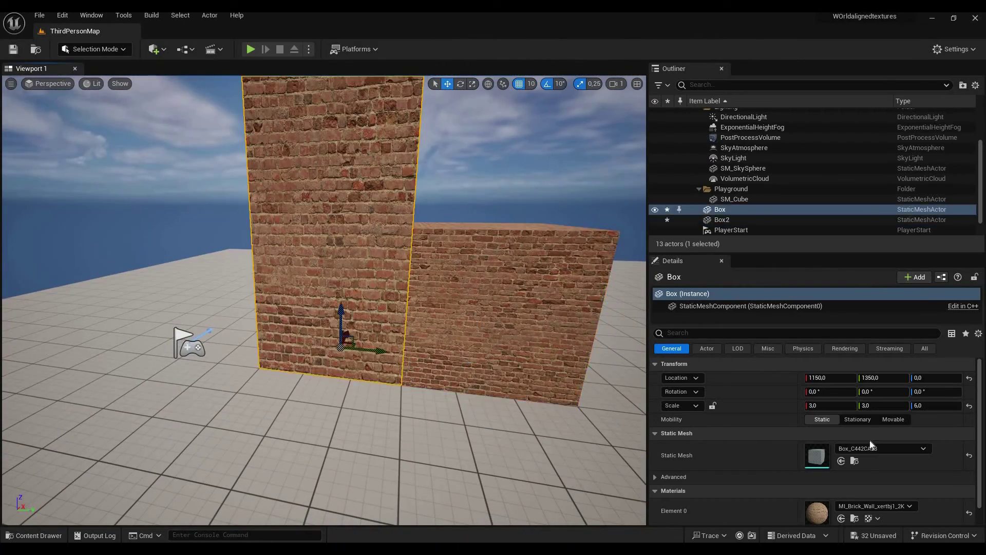
left_click(874, 505)
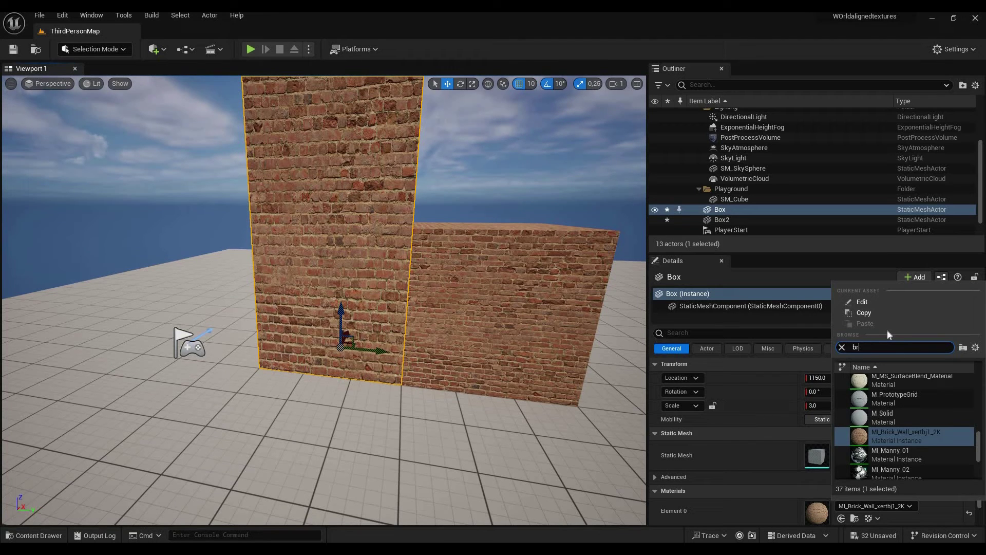
left_click(900, 382)
Assign the Brick_WA material to Element 0 of the shorter box, Box2.
mouse_move(324, 301)
right_mouse_down()
mouse_move(375, 279)
mouse_move(329, 210)
mouse_move(411, 206)
mouse_move(452, 164)
mouse_move(354, 277)
mouse_move(349, 298)
mouse_move(449, 280)
mouse_move(313, 314)
right_mouse_up()
key("w")
key("a")
key("e")
key("d")
left_click(313, 314)
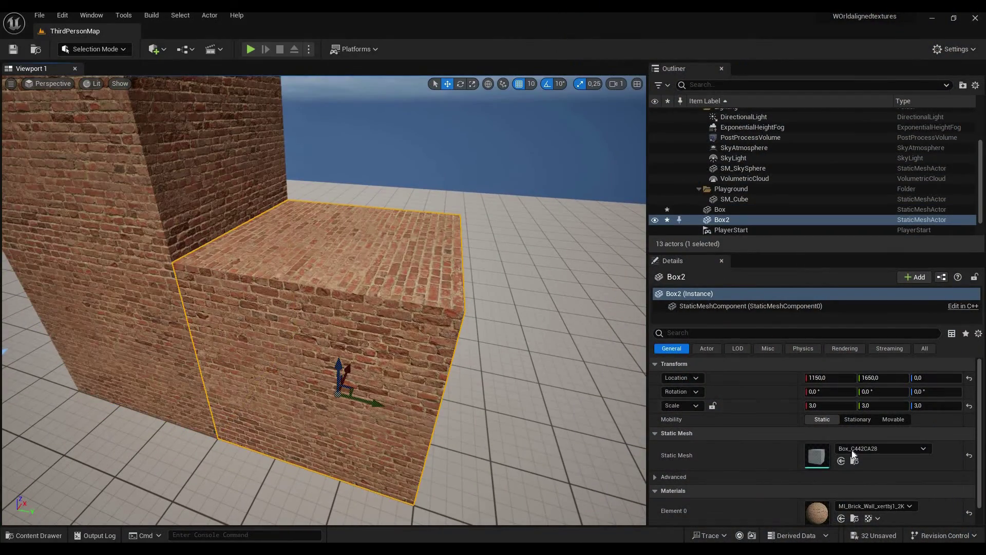
left_click(874, 506)
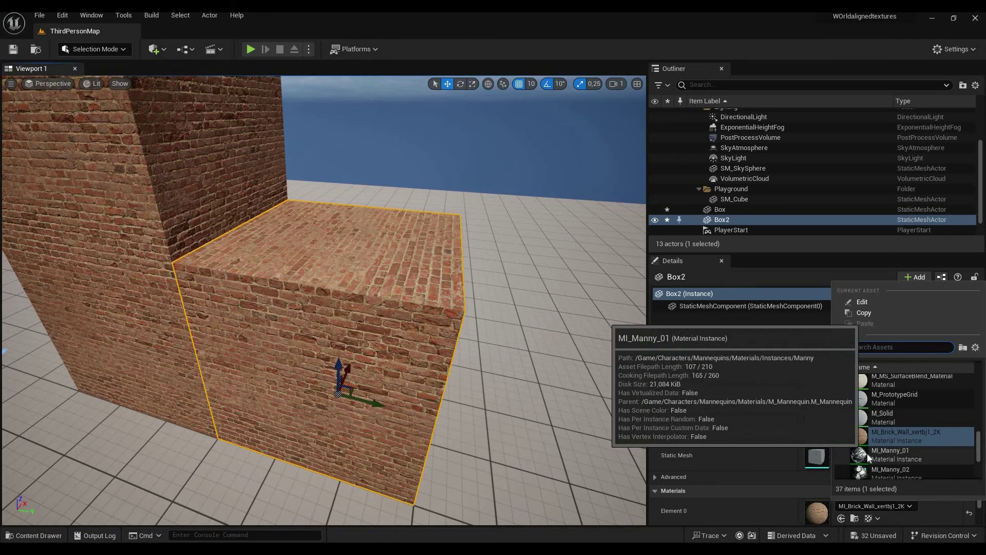
type("brick")
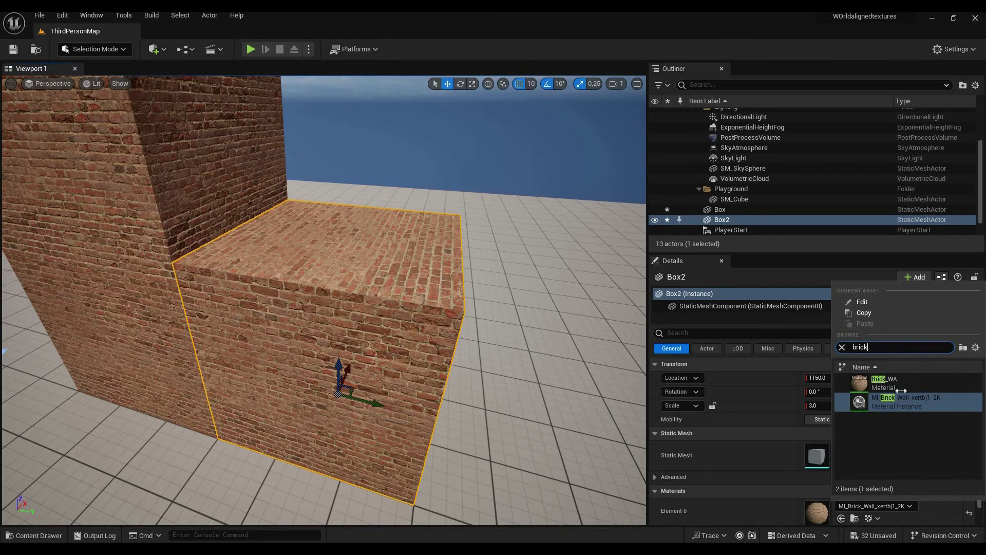
left_click(886, 384)
Raise Box2 along the Z axis to a height of 160.
right_click_drag(411, 288, 382, 288)
key("a")
key("w")
key("s")
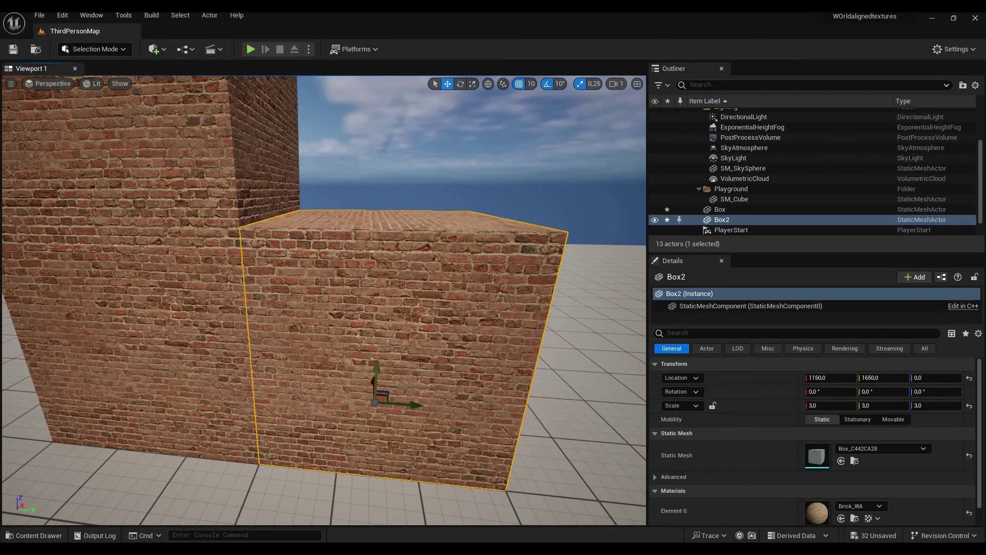
left_click_drag(375, 332, 378, 300)
key("s")
Scale Box2 along the Z axis to 1.0.
right_click_drag(381, 300, 349, 264)
key("d")
key("w")
key("s")
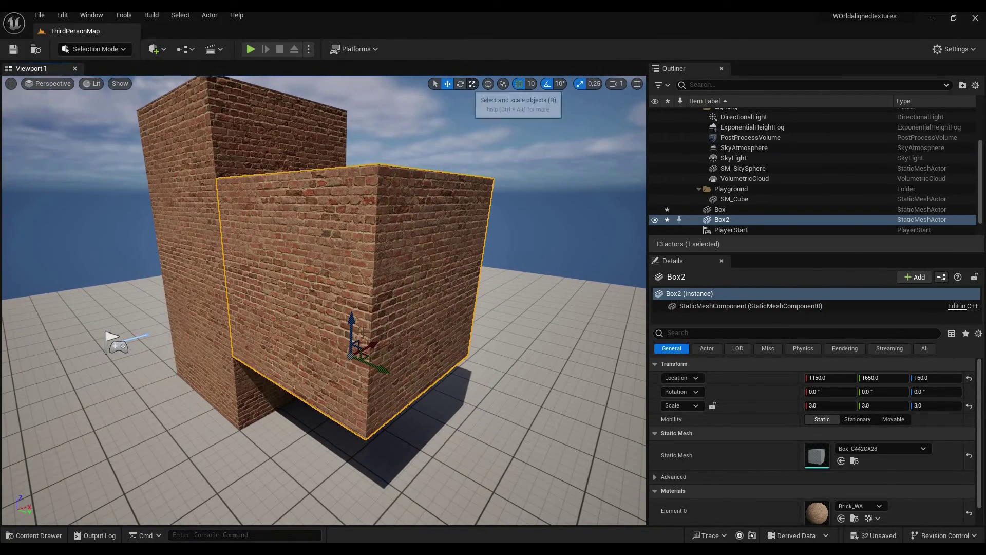
left_click(473, 84)
left_click_drag(352, 321, 351, 355)
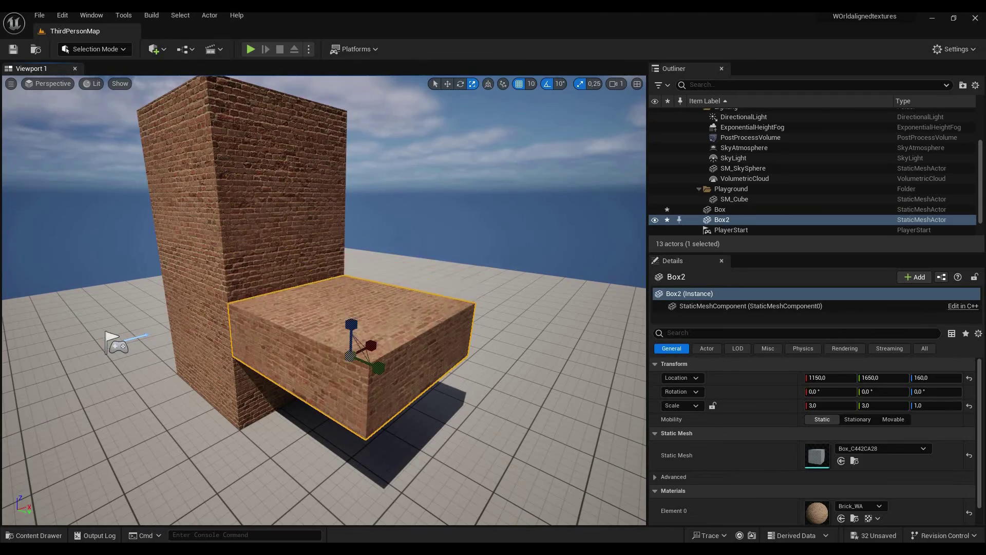
Inspect the brick tiling on the tall box and the scaled Box2 from several viewpoints in the level.
key("w")
right_click_drag(350, 308, 380, 295)
key("d")
key("s")
key("w")
key("s")
key("a")
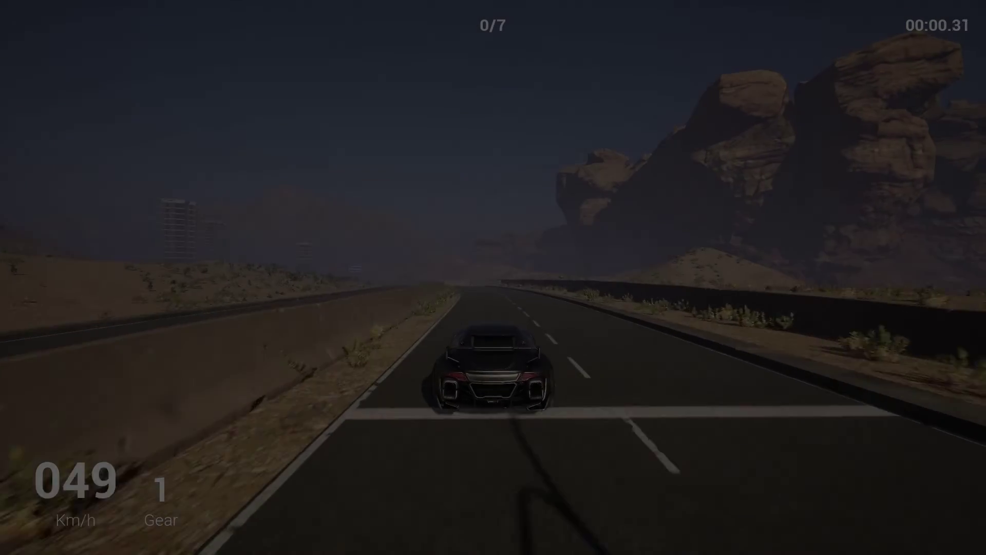
key("a")
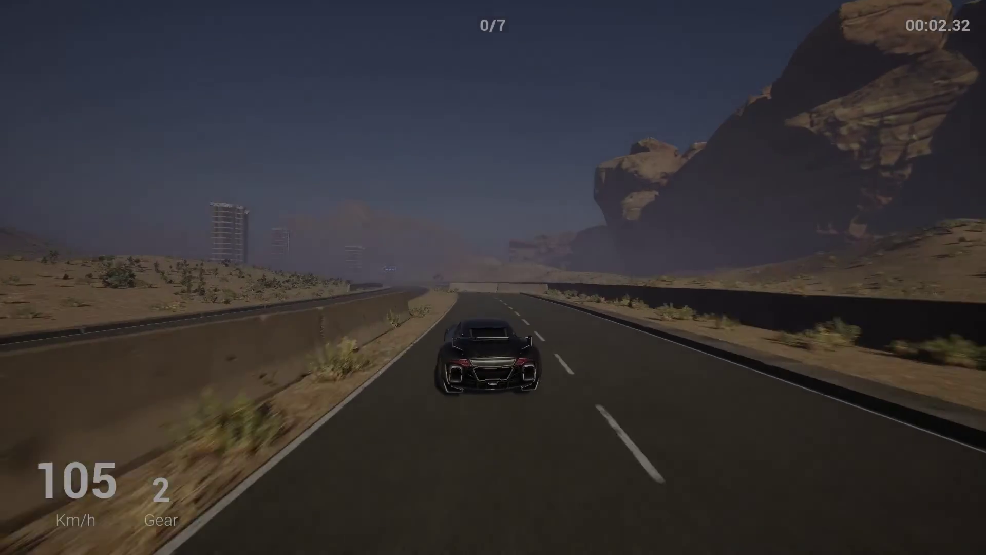
key("w")
key("a")
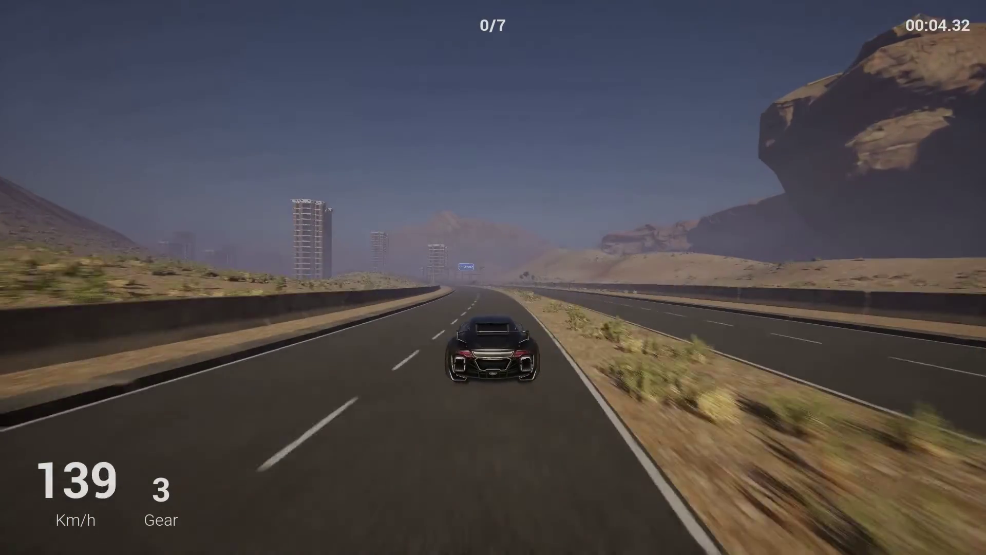
key("w")
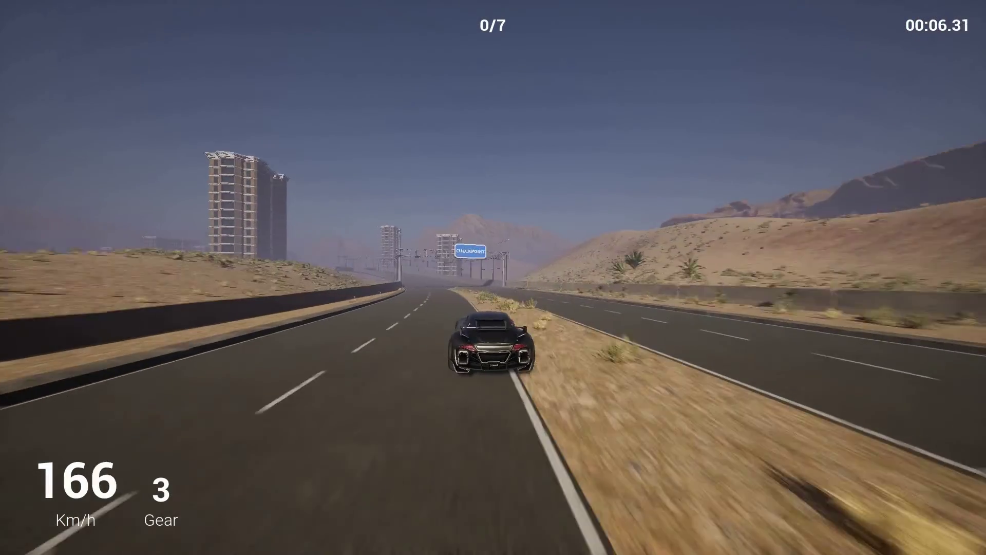
key("w")
key("a")
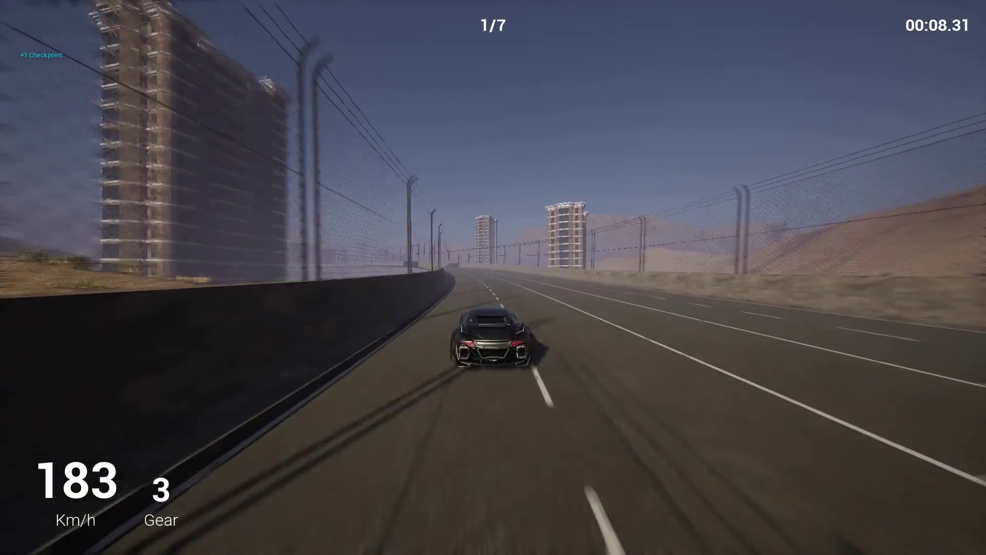
key("w")
key("a")
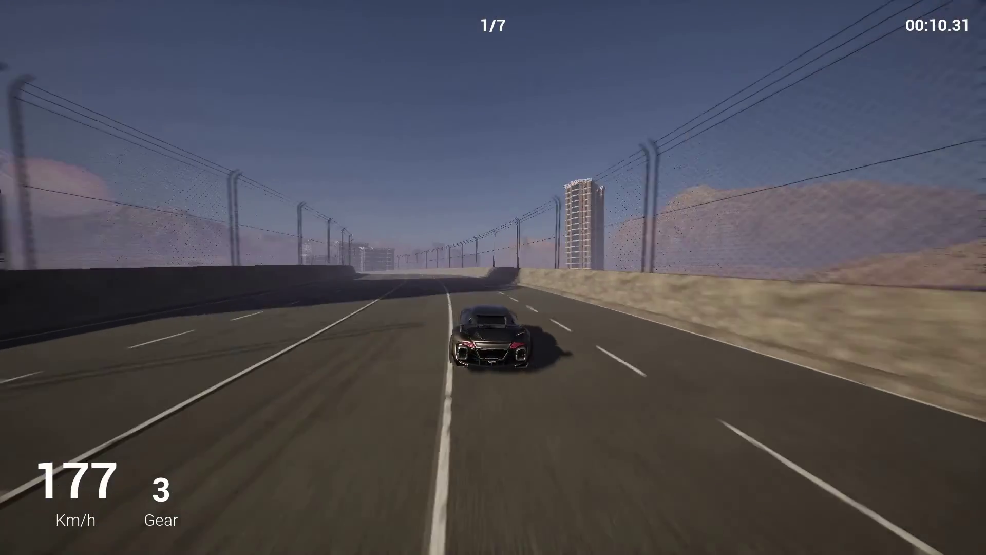
key("a")
key("a")
key("w")
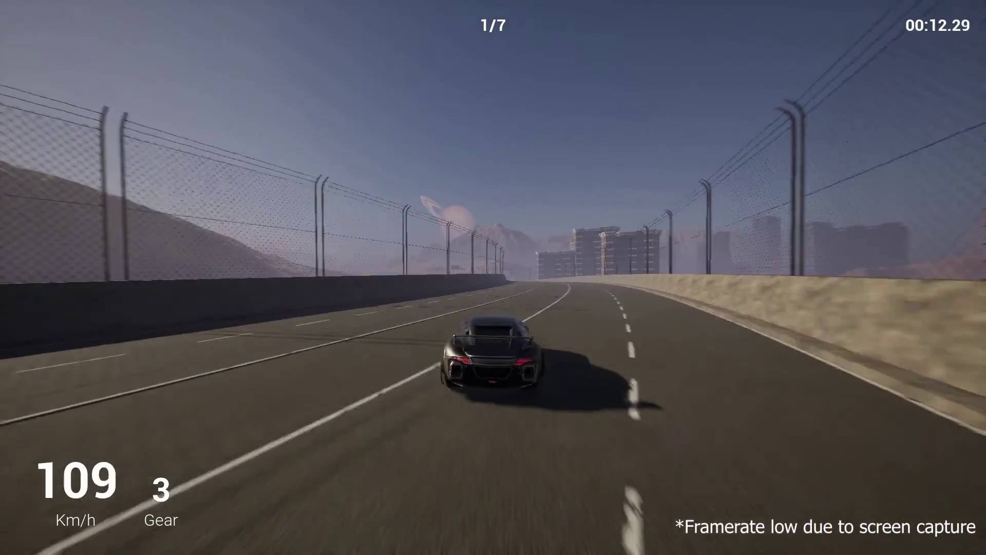
key("w")
key("a")
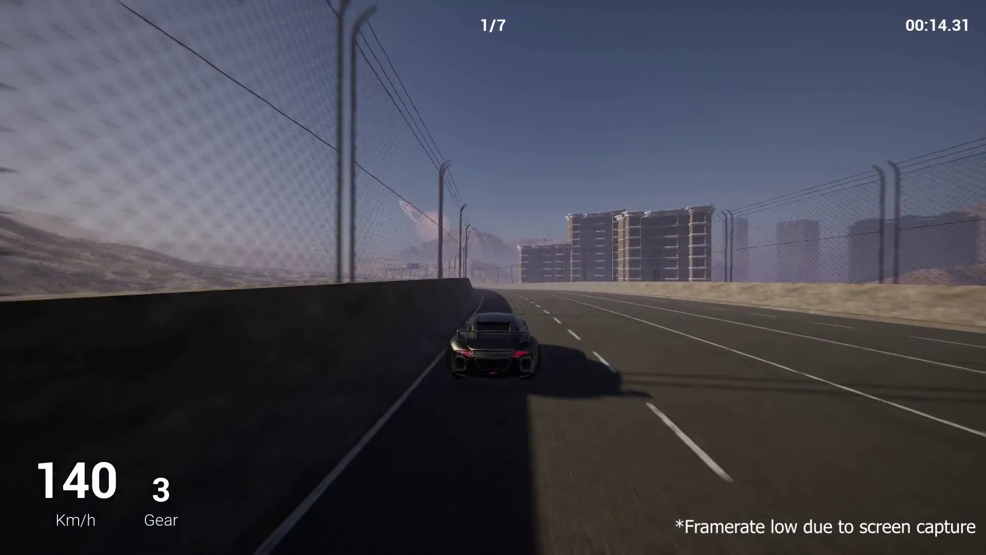
key("w")
key("a")
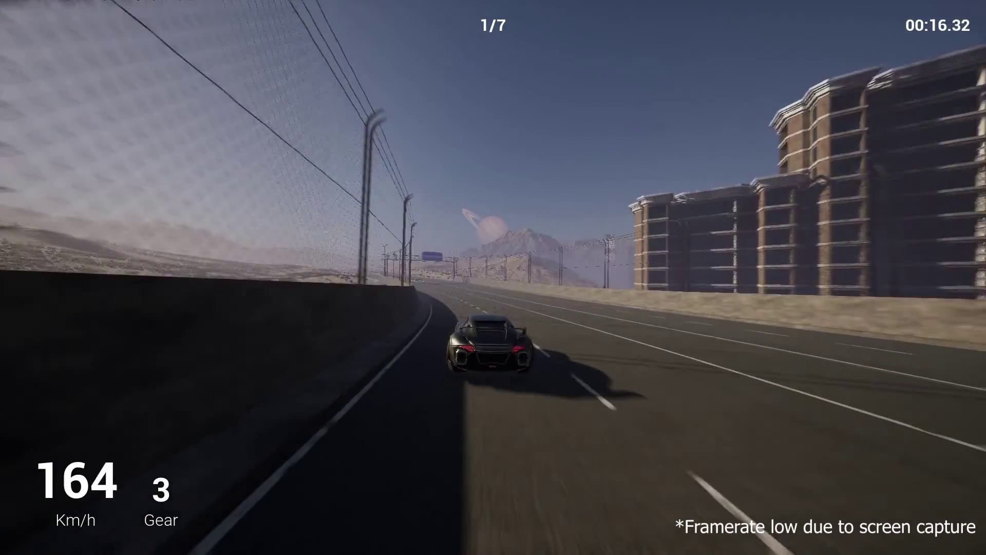
key("w")
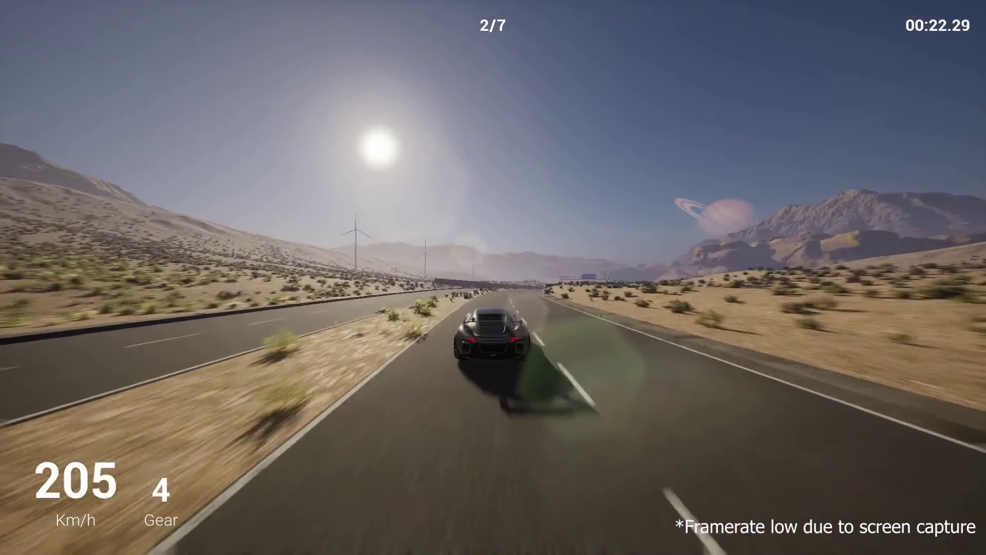
key("d")
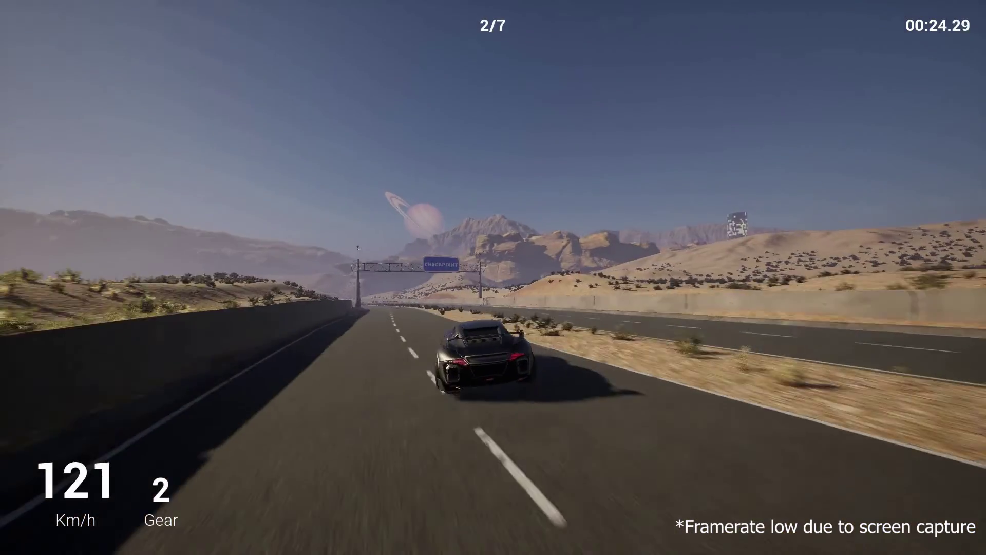
key("w")
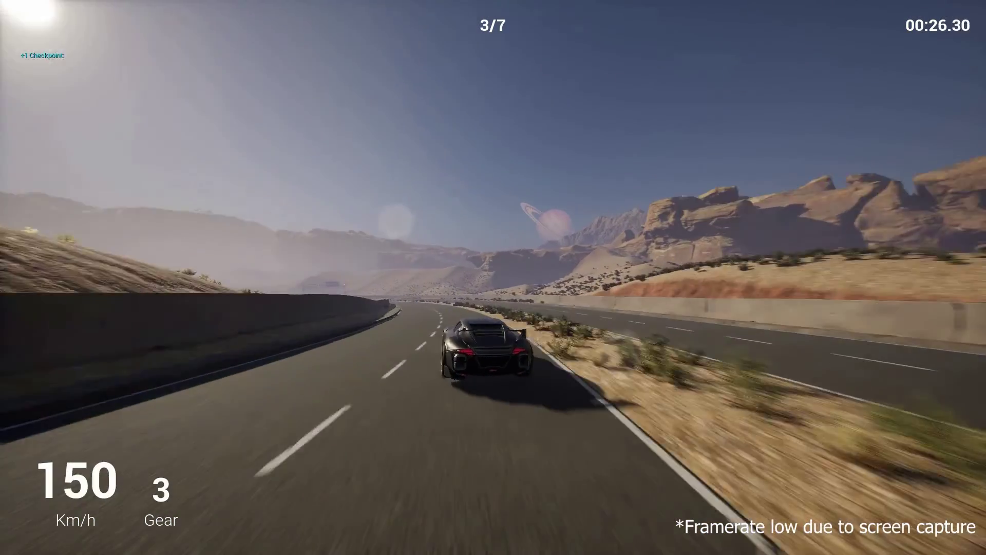
key("a")
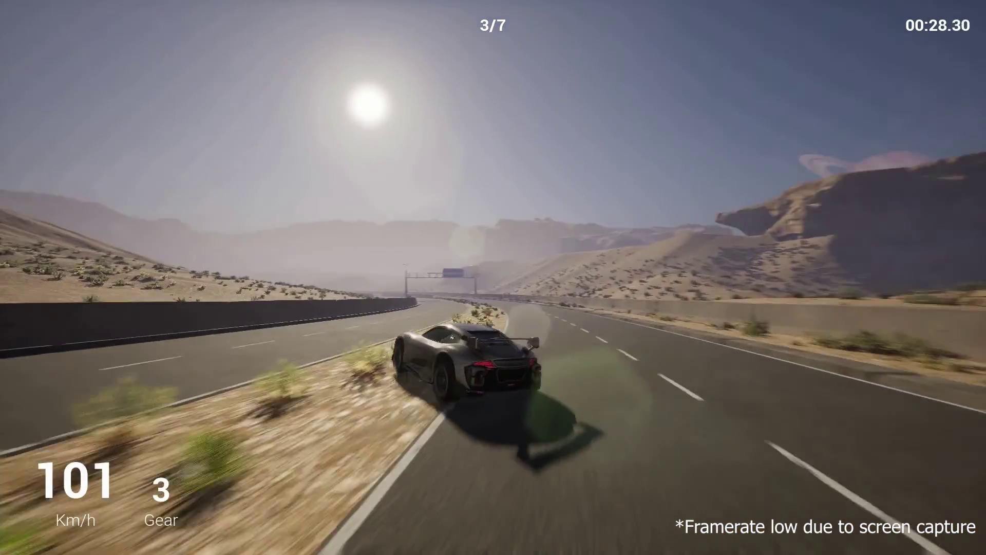
key("d")
key("w")
key("a")
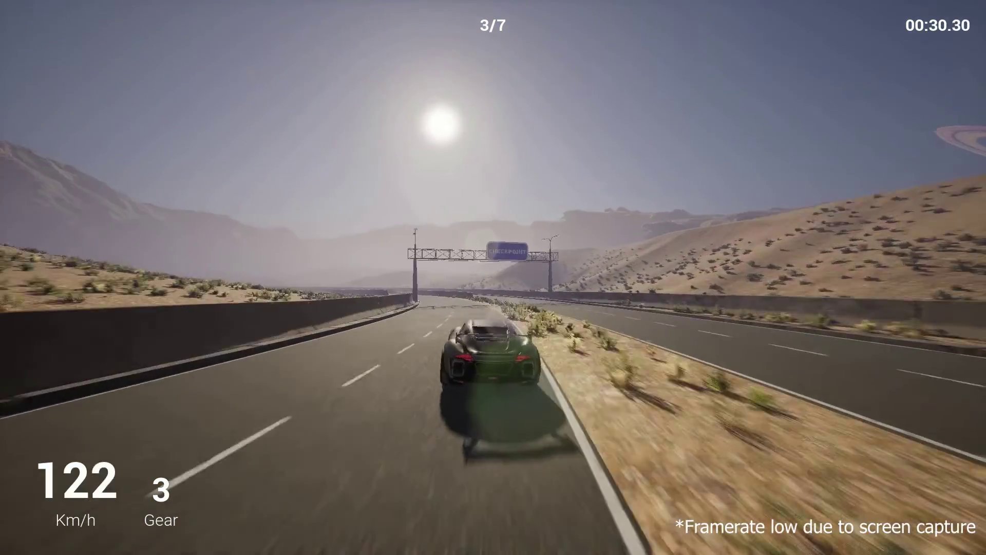
key("w")
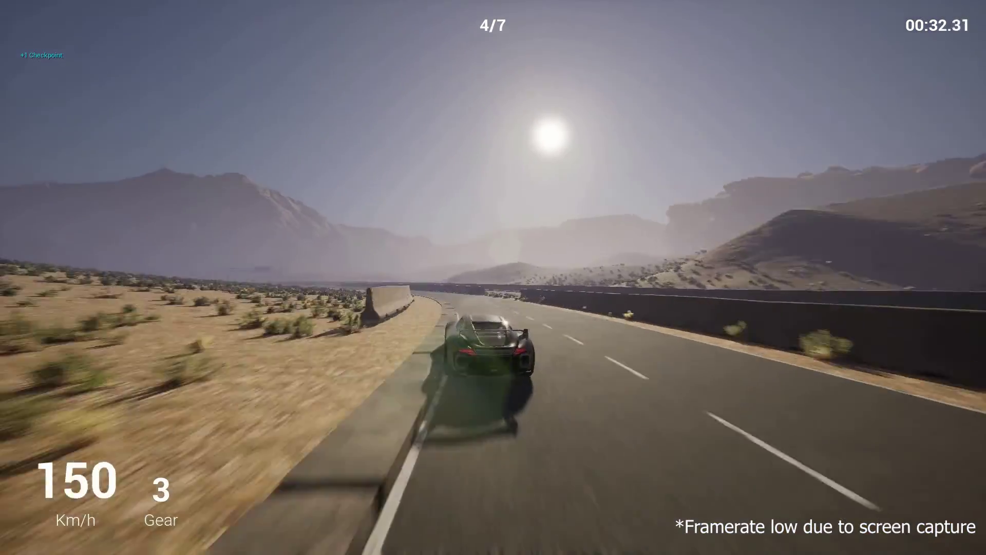
key("Left")
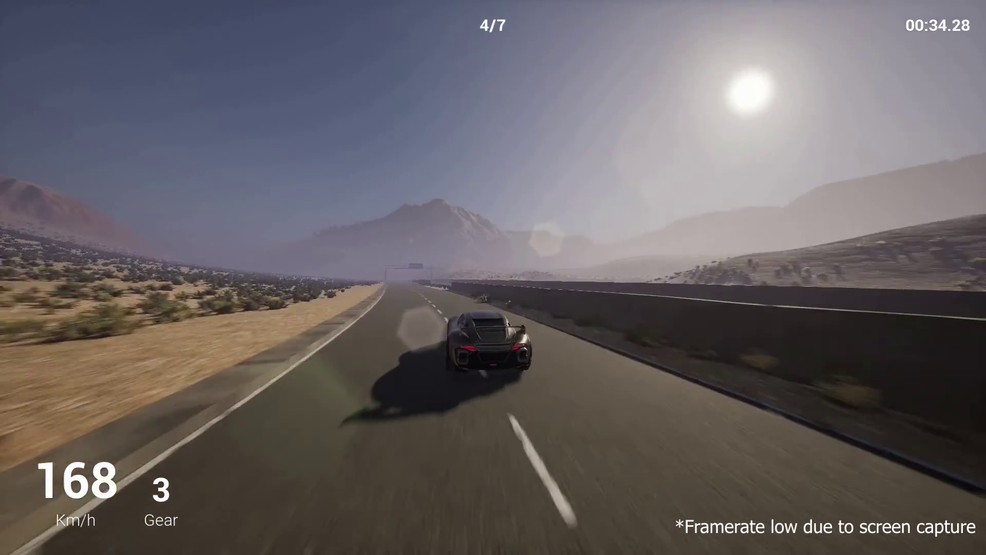
key("Left")
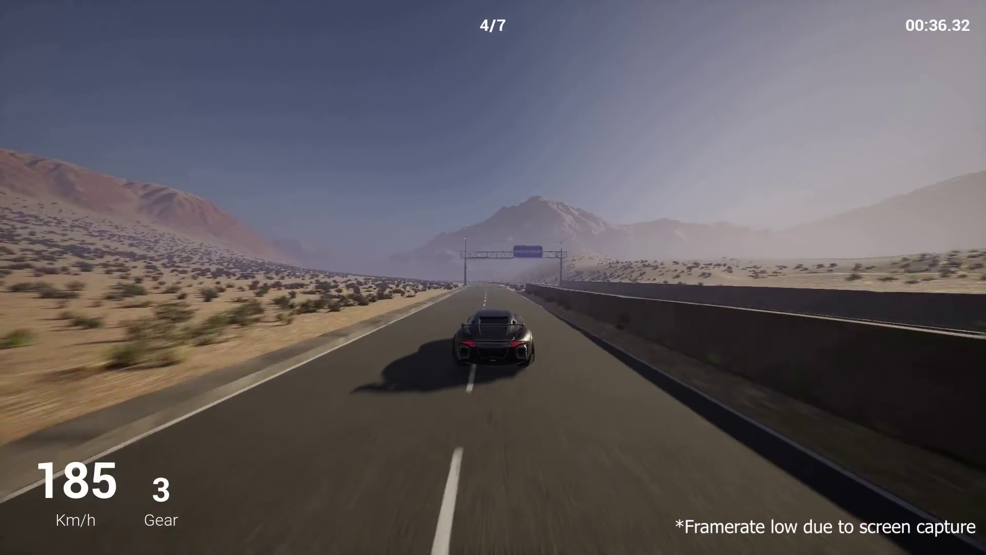
key("Left")
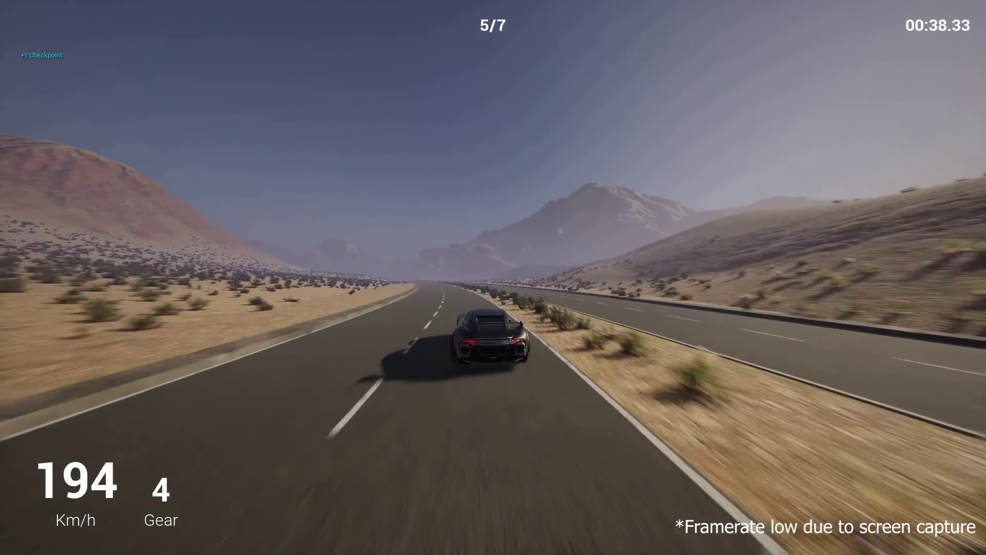
key("Left")
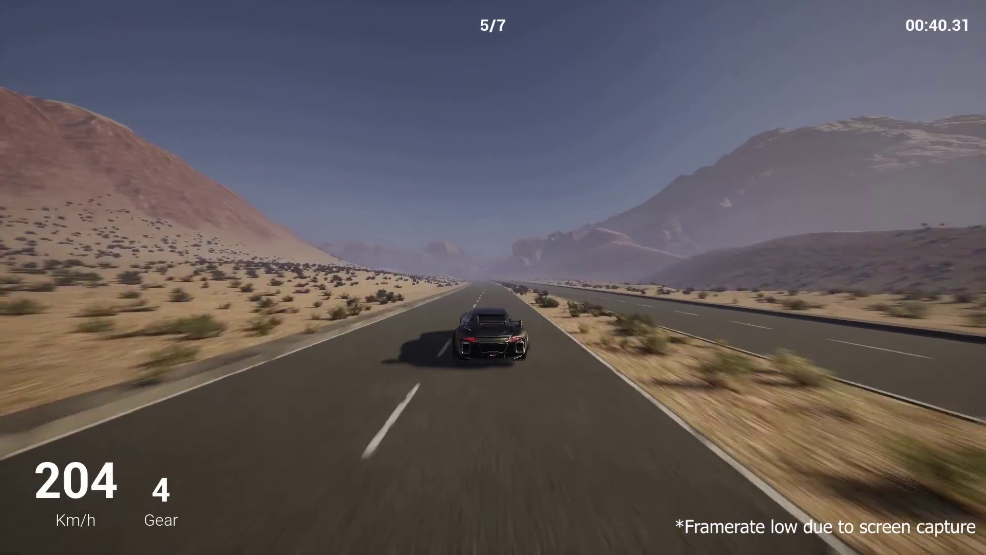